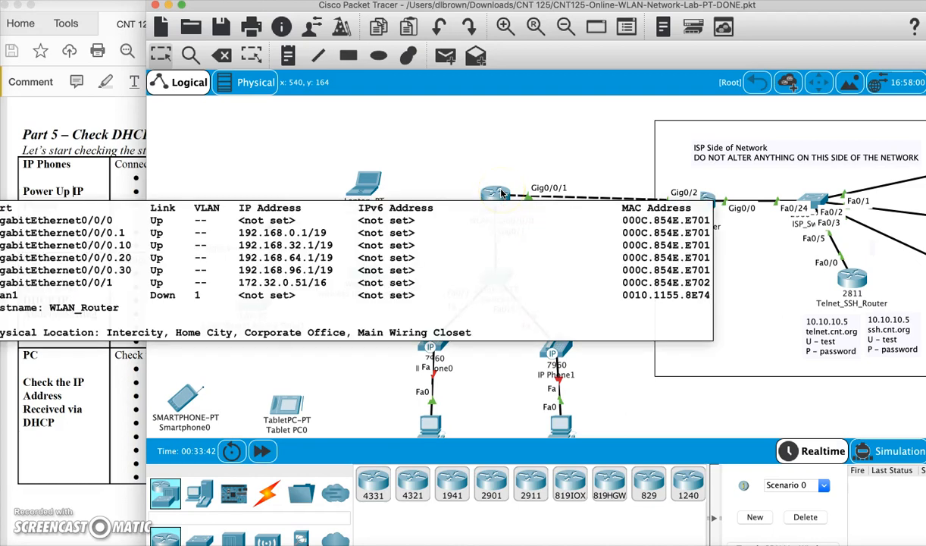
# - Consult the lab sheet's phone power-up instructions and connect the power adapter to the power port of IP Phone0
pyautogui.click(50, 382)
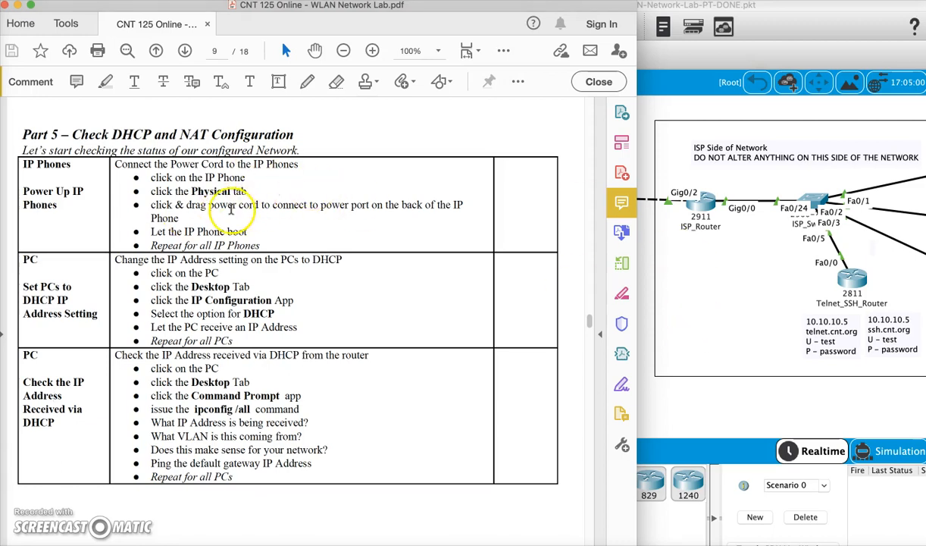
pyautogui.click(769, 407)
pyautogui.click(436, 340)
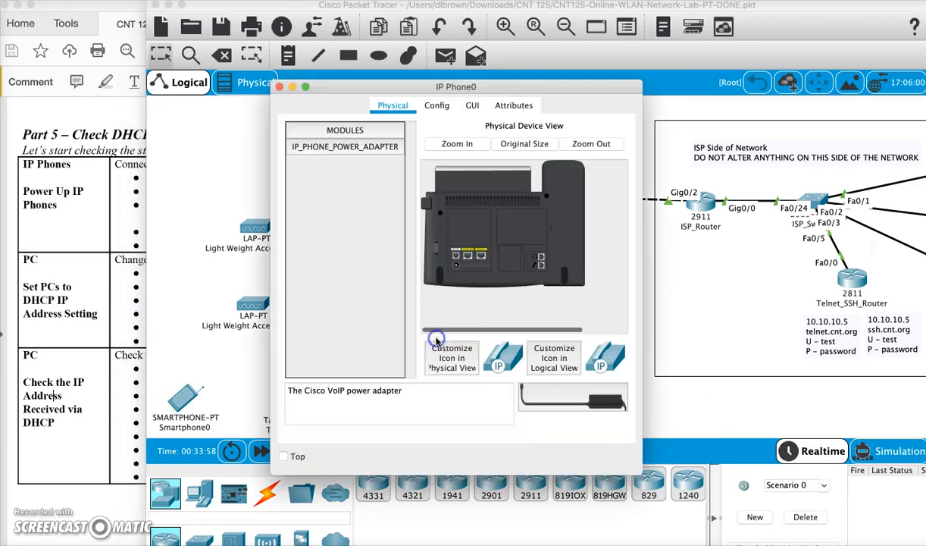
pyautogui.moveTo(573, 394); pyautogui.dragTo(512, 309)
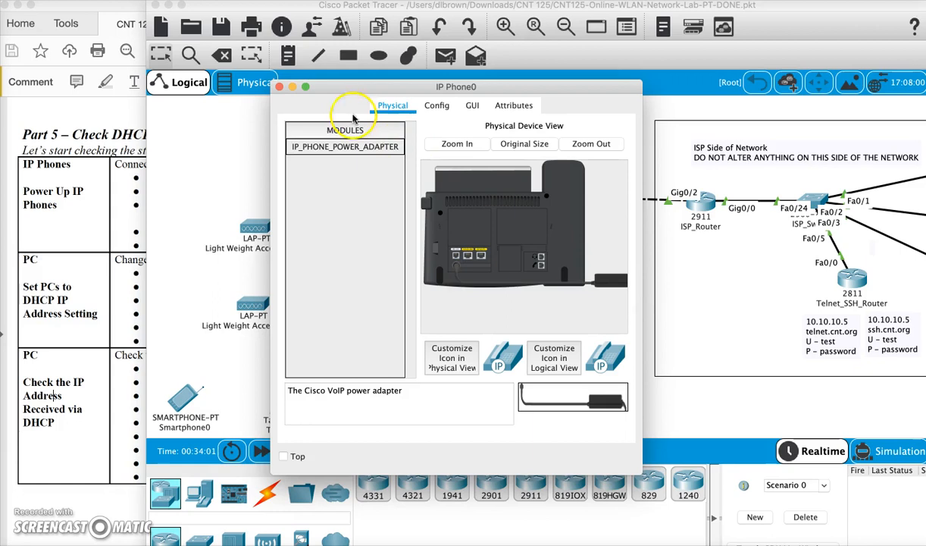
pyautogui.click(279, 86)
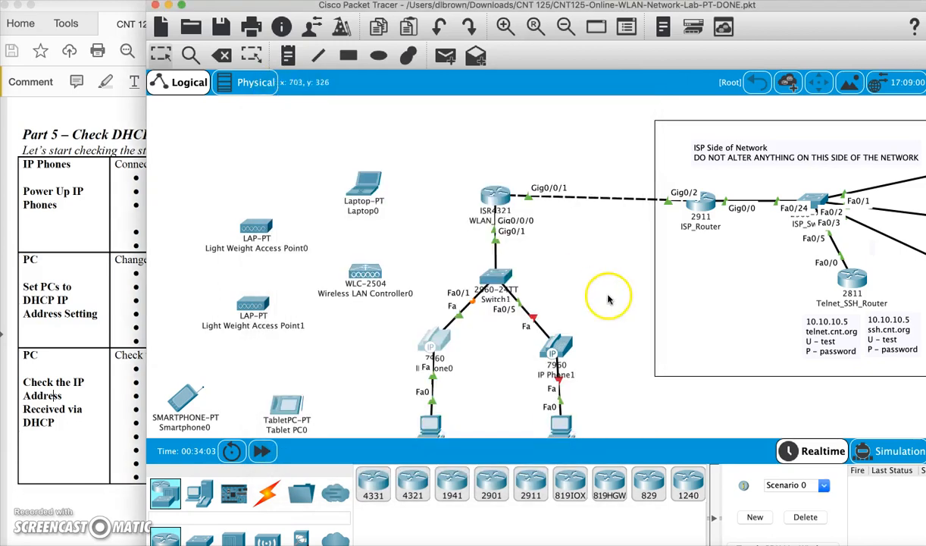
# - Connect the power adapter to the power port on the back of IP Phone1
pyautogui.click(553, 350)
pyautogui.moveTo(614, 396); pyautogui.dragTo(457, 264)
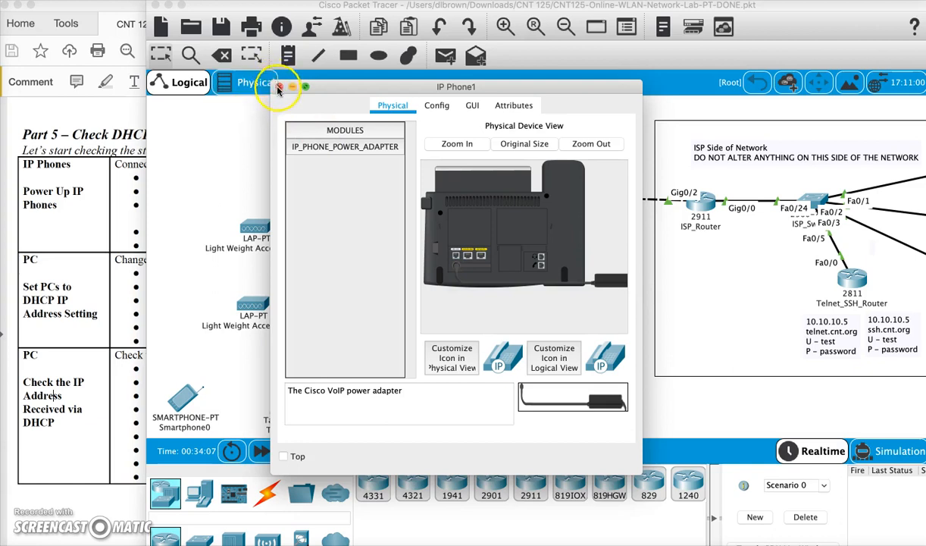
pyautogui.click(279, 87)
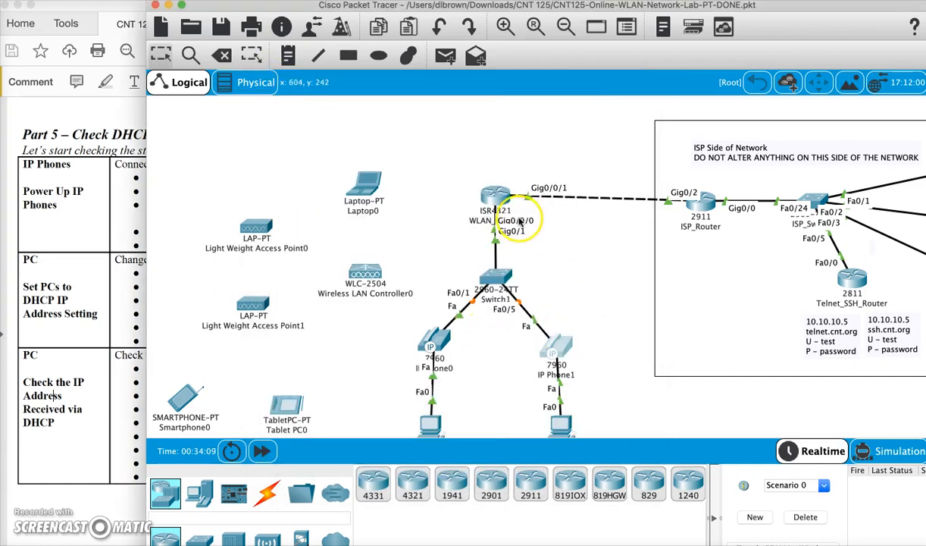
# - Switch the FastEthernet0 IP configuration of User-PC-1 from static to DHCP
pyautogui.moveTo(491, 194)
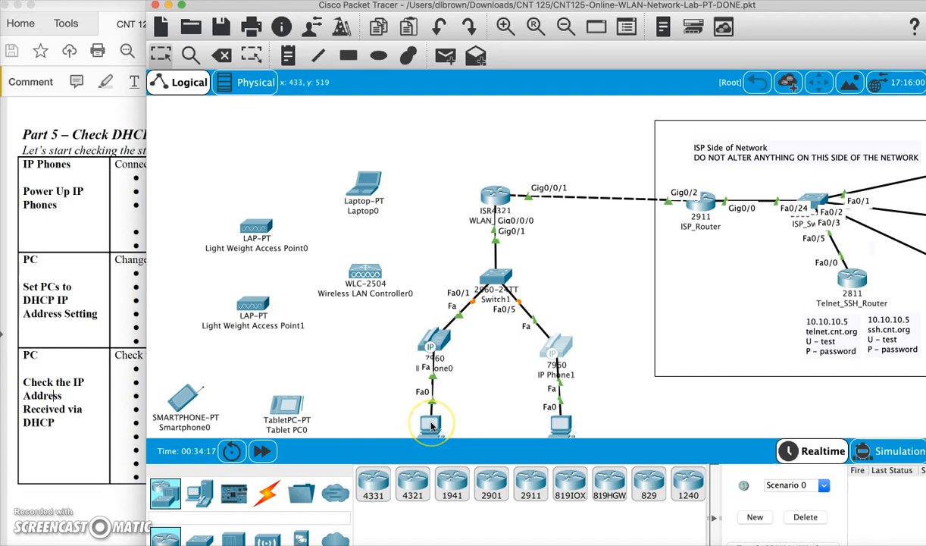
pyautogui.moveTo(431, 427)
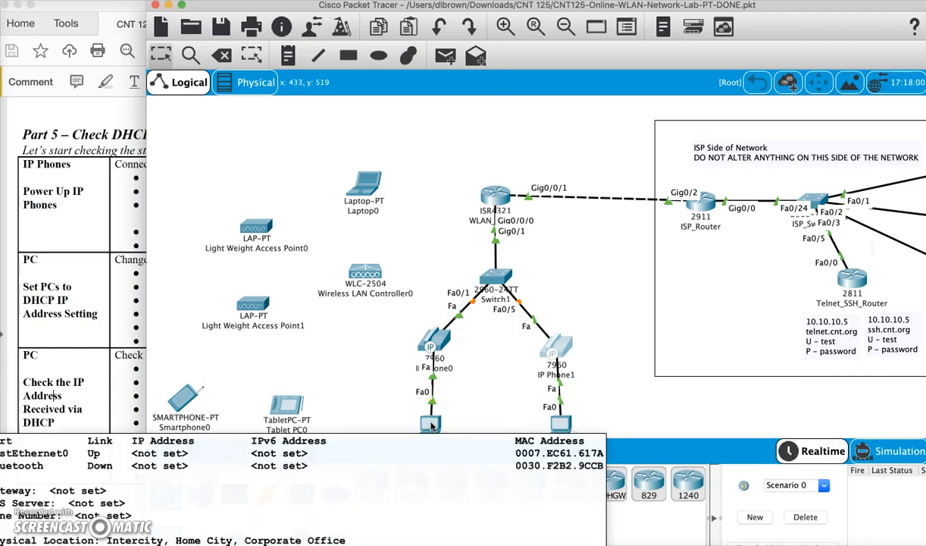
pyautogui.click(431, 407)
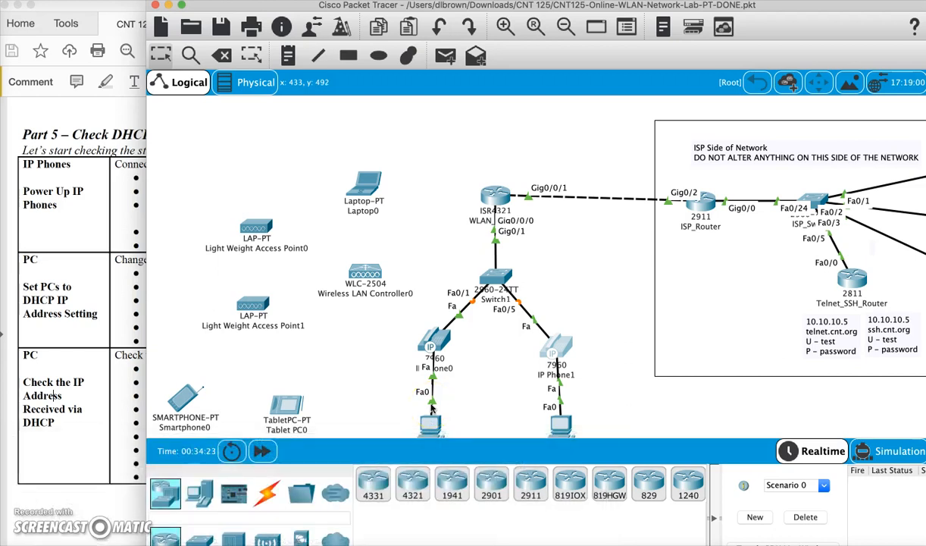
pyautogui.click(388, 366)
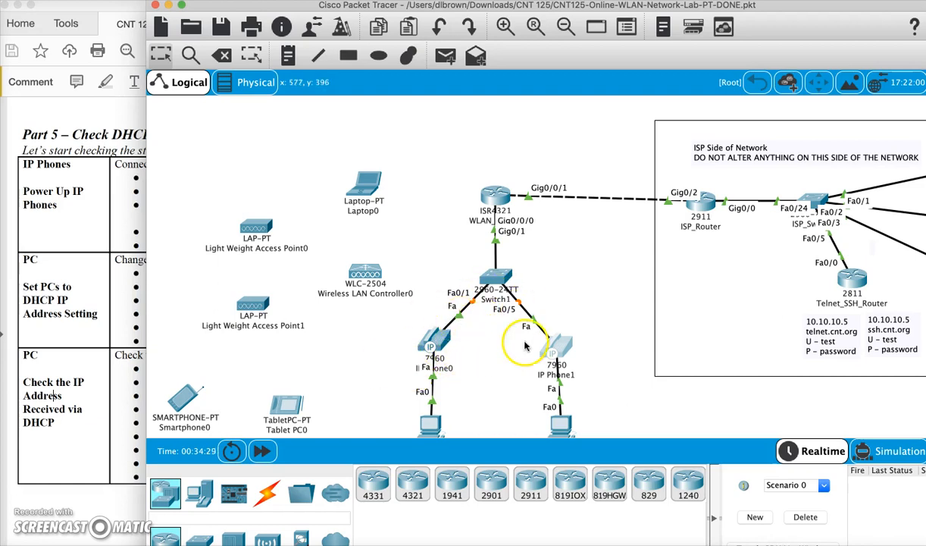
pyautogui.click(429, 424)
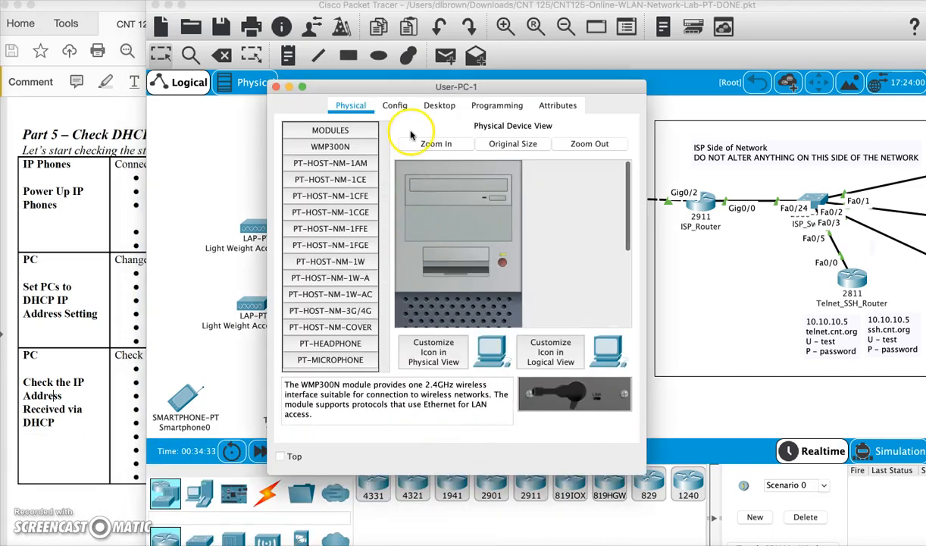
pyautogui.click(439, 106)
pyautogui.click(304, 176)
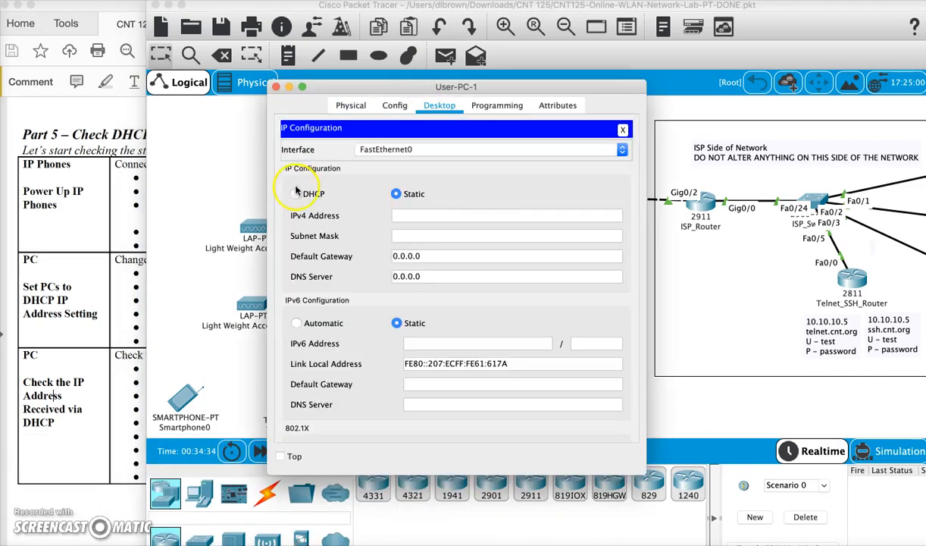
pyautogui.click(305, 194)
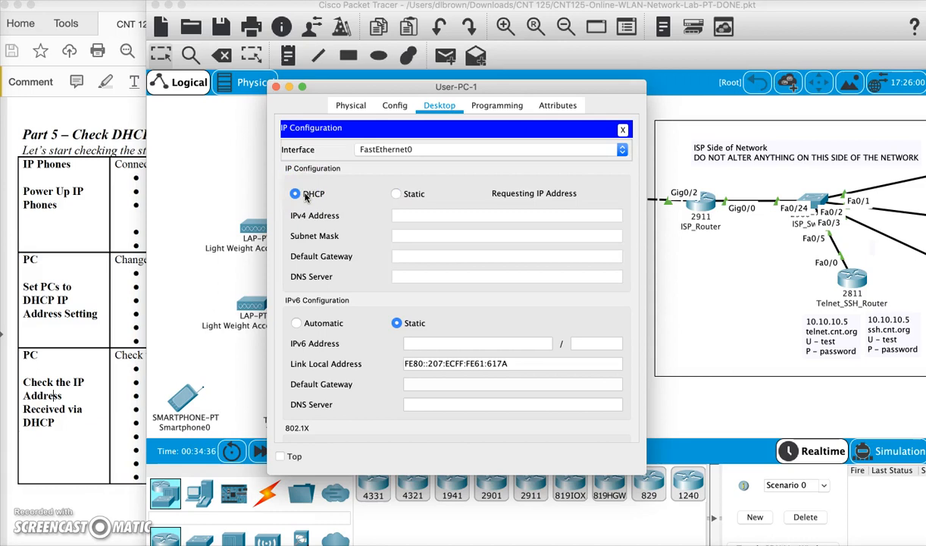
pyautogui.click(447, 218)
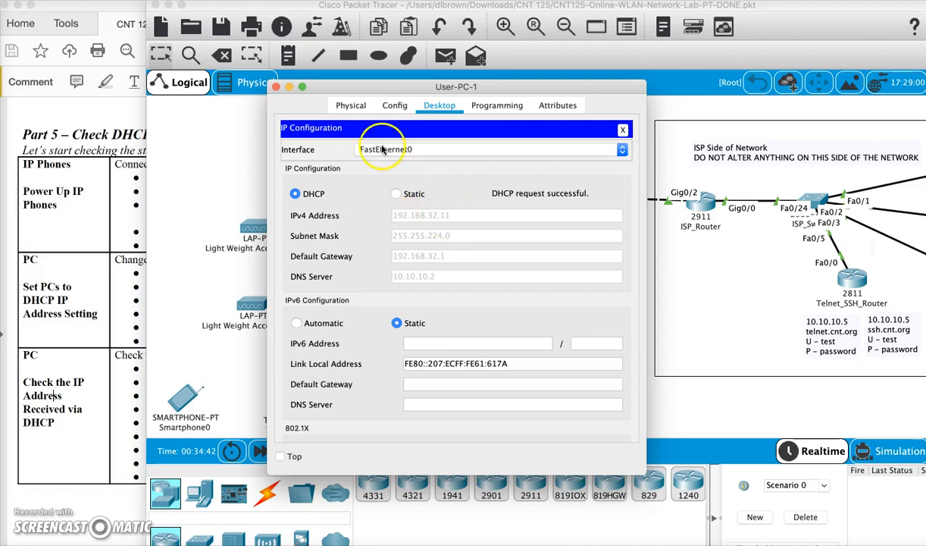
pyautogui.click(276, 87)
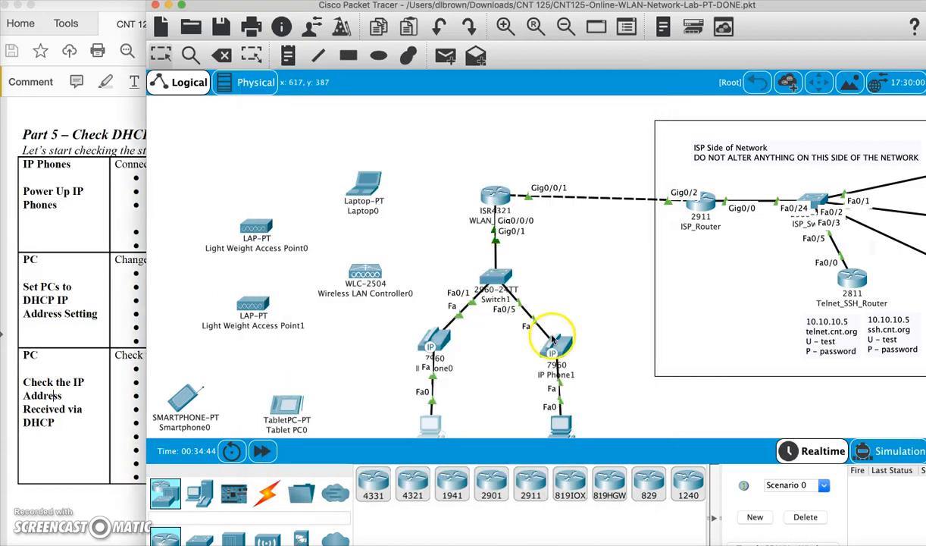
# - Set the IP configuration of User-PC-2, the PC behind IP Phone1, to DHCP
pyautogui.click(558, 422)
pyautogui.click(440, 106)
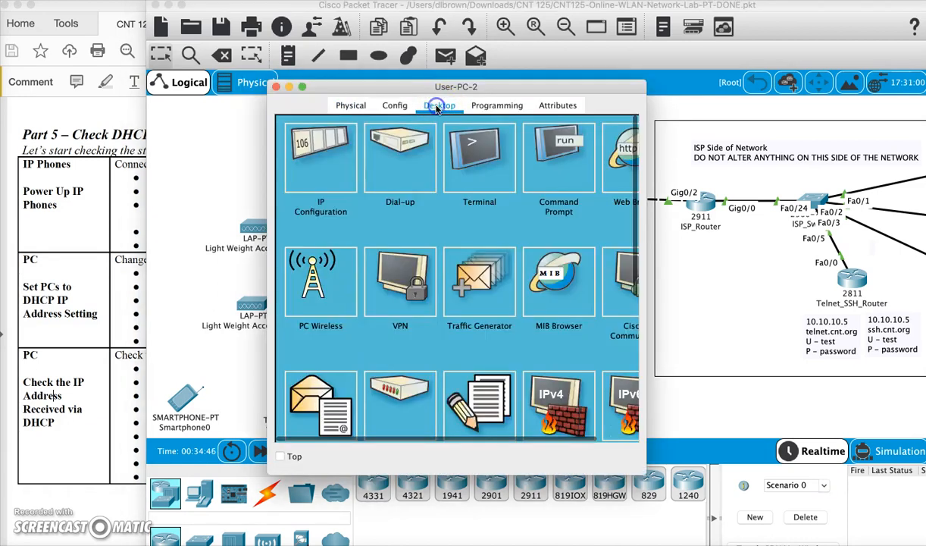
pyautogui.click(316, 165)
pyautogui.click(299, 194)
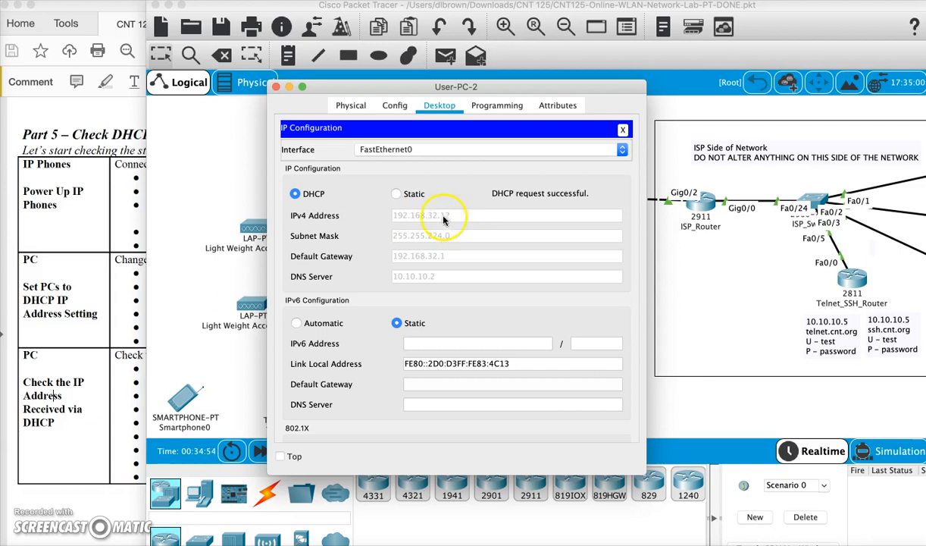
pyautogui.click(276, 87)
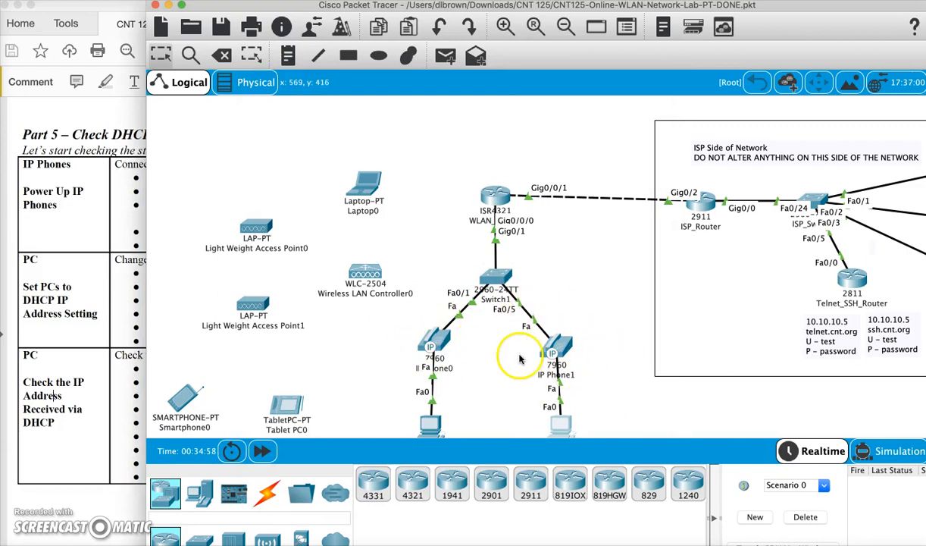
# - Read the lab sheet's DHCP check instructions and run ipconfig in the Command Prompt of User-PC-1 to examine its IPv4 address
pyautogui.scroll(-1, 603, 310)
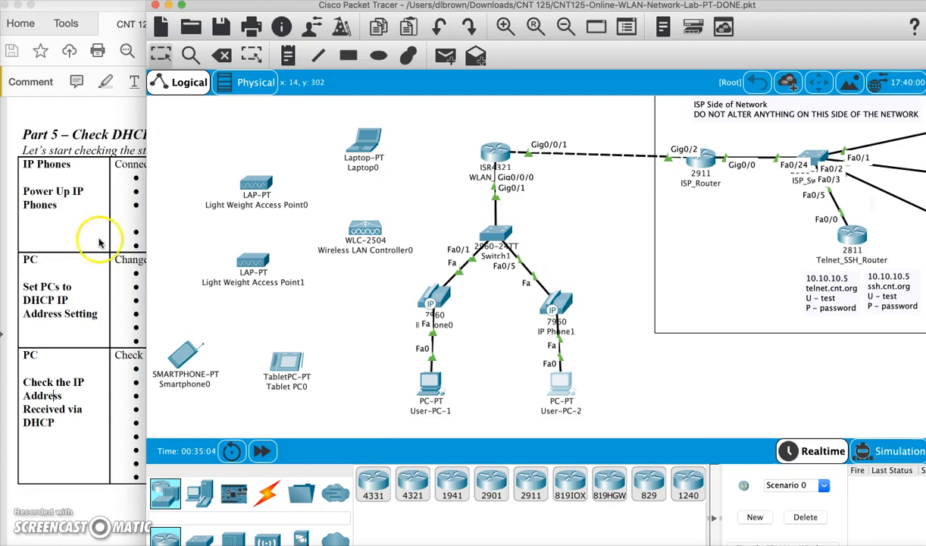
pyautogui.click(60, 274)
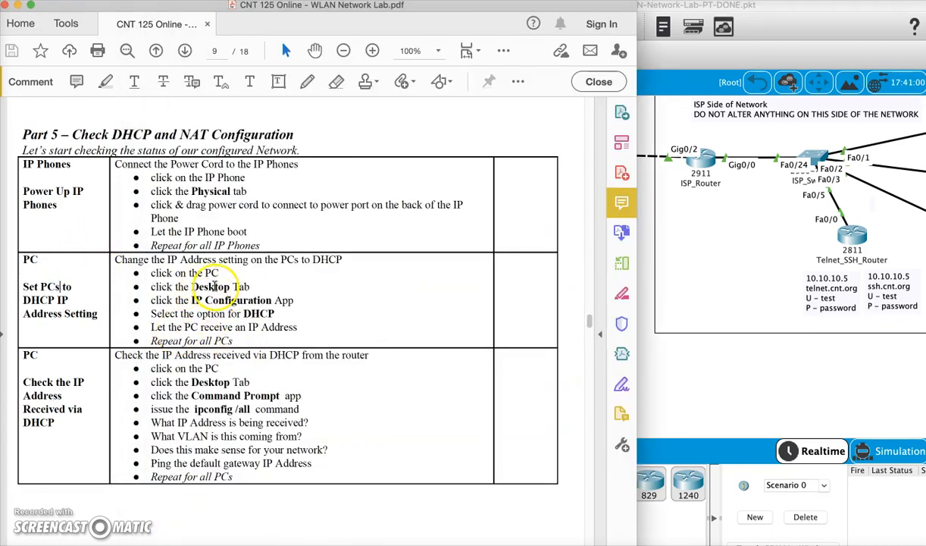
pyautogui.scroll(-2, 229, 396)
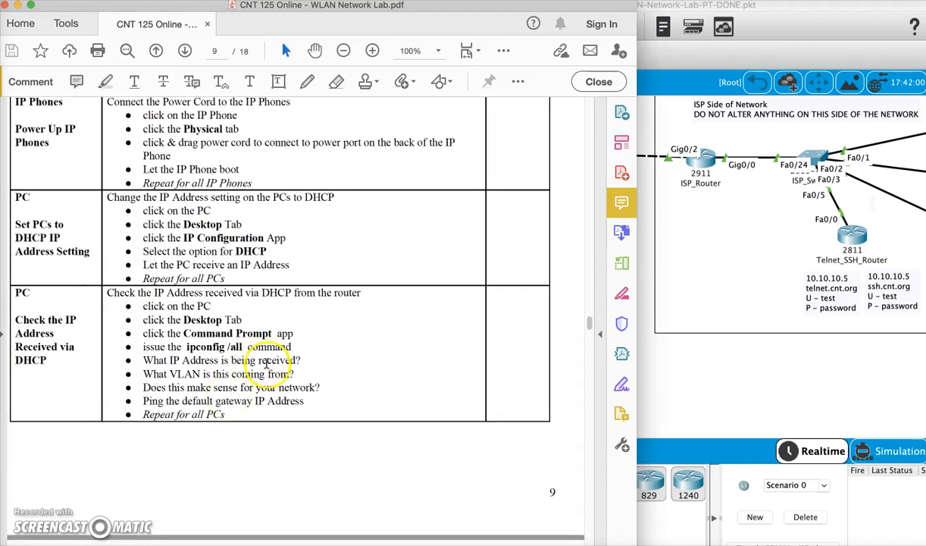
pyautogui.click(719, 383)
pyautogui.click(429, 389)
pyautogui.click(562, 149)
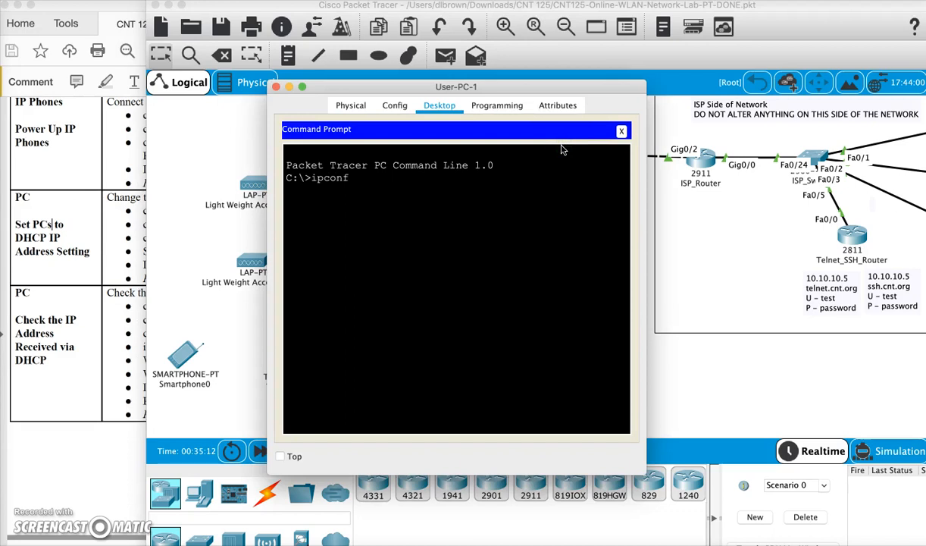
pyautogui.write('ipconfig')
pyautogui.press('Return')
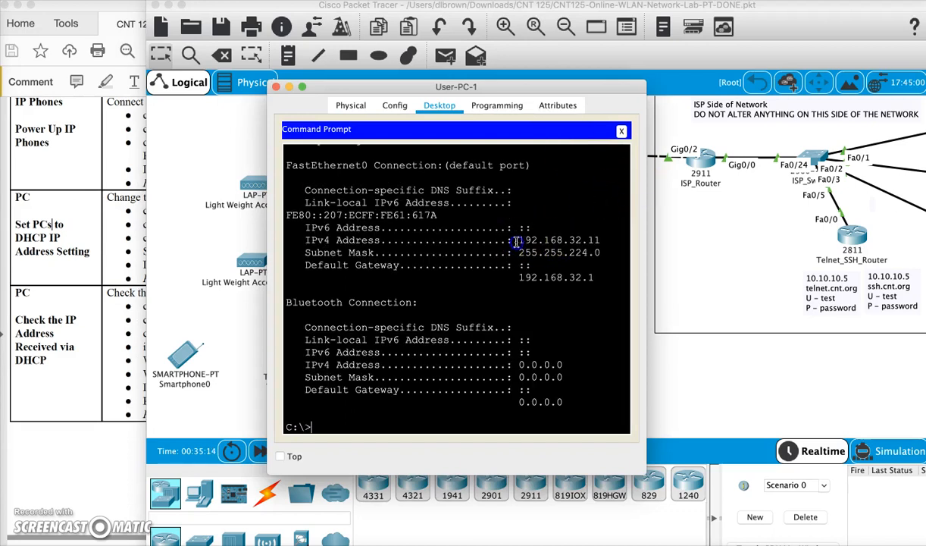
pyautogui.moveTo(518, 239); pyautogui.dragTo(604, 241)
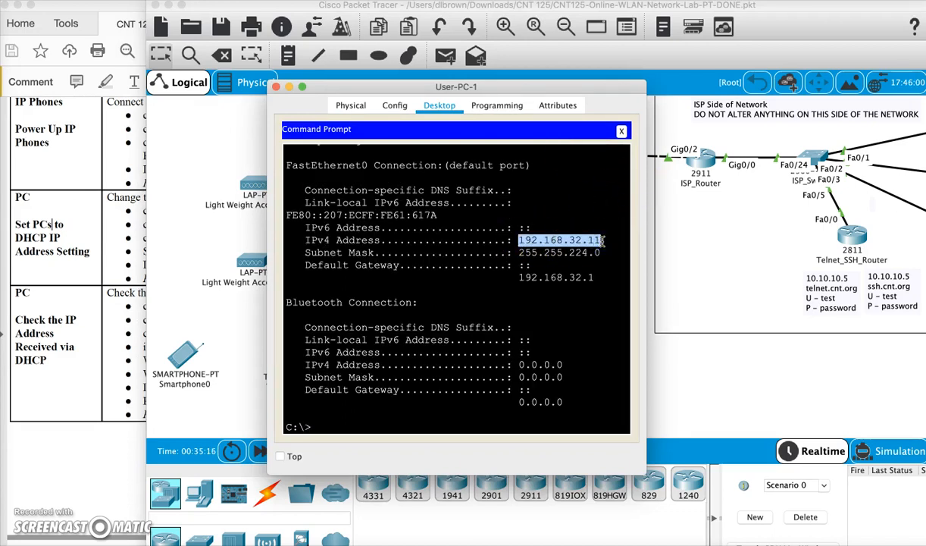
# - Ping the default gateway 192.168.32.1 from the Command Prompt of User-PC-1
pyautogui.click(576, 296)
pyautogui.press('Return')
pyautogui.press('Return')
pyautogui.press('Return')
pyautogui.write('ping 192.168.32.1')
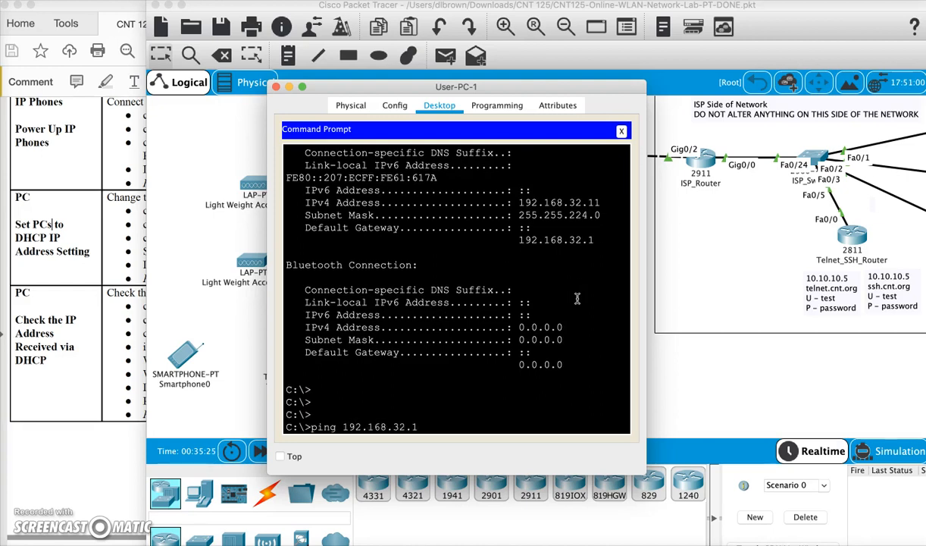
pyautogui.press('Return')
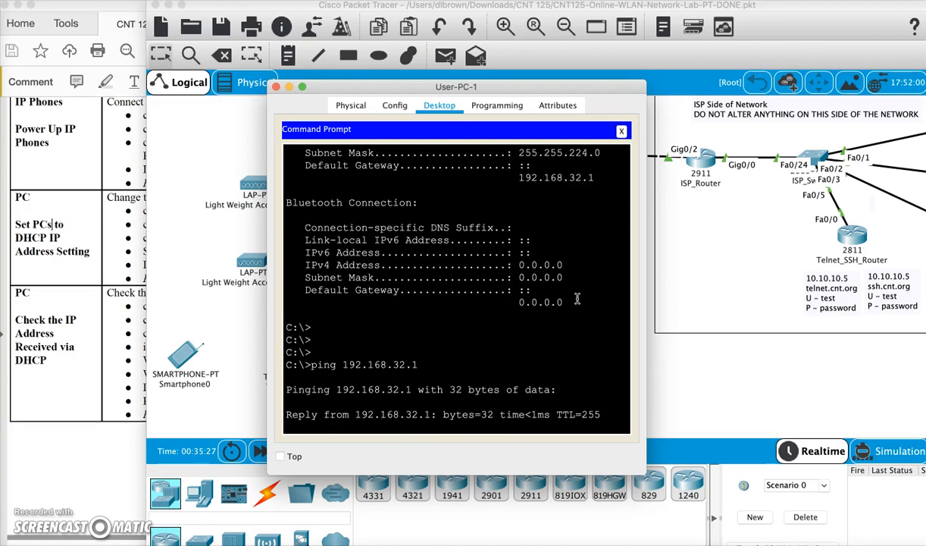
pyautogui.click(543, 306)
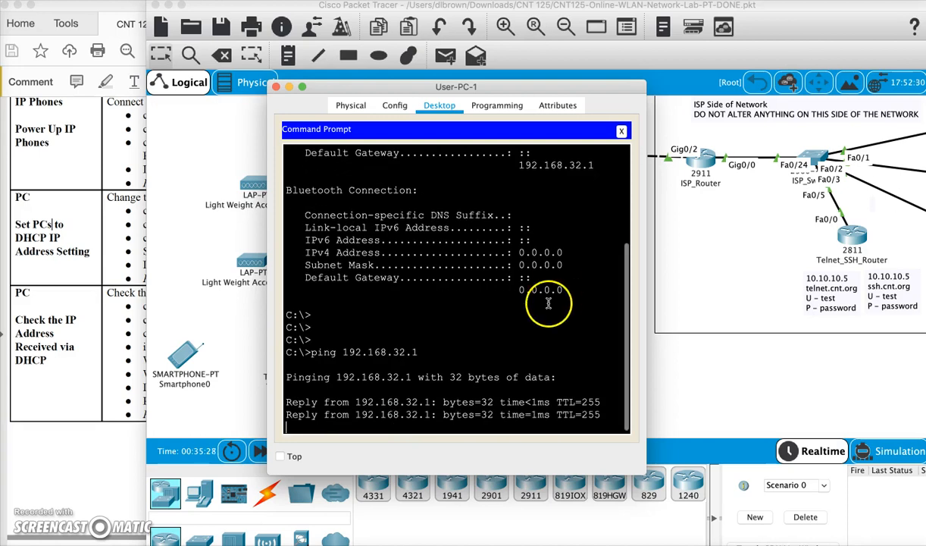
pyautogui.click(275, 87)
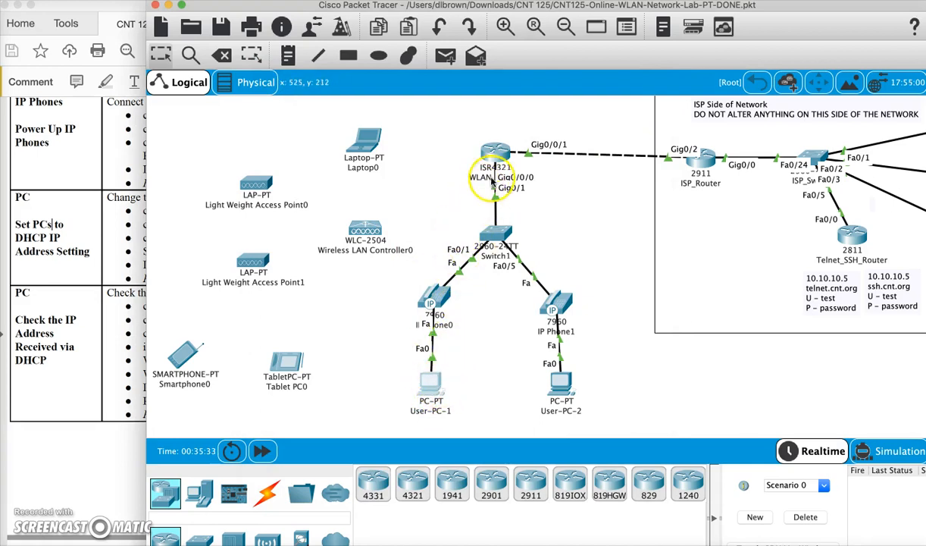
# - Run ipconfig in the Command Prompt of User-PC-2 and examine its IPv4 address
pyautogui.click(562, 388)
pyautogui.click(523, 201)
pyautogui.press('Return')
pyautogui.press('Return')
pyautogui.press('Return')
pyautogui.write('ipconfig')
pyautogui.press('Return')
pyautogui.moveTo(563, 239); pyautogui.dragTo(615, 240)
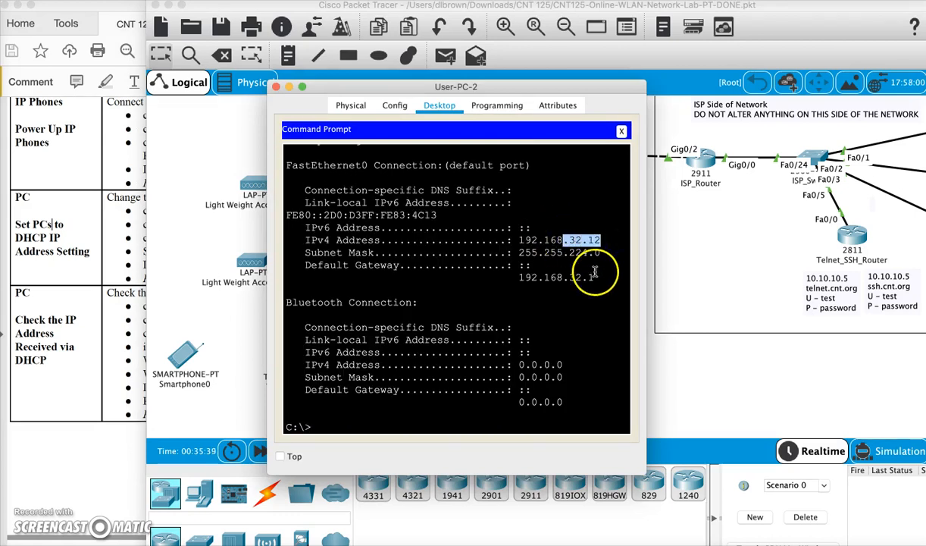
# - Ping the default gateway 192.168.32.1 from the Command Prompt of User-PC-2
pyautogui.write('p')
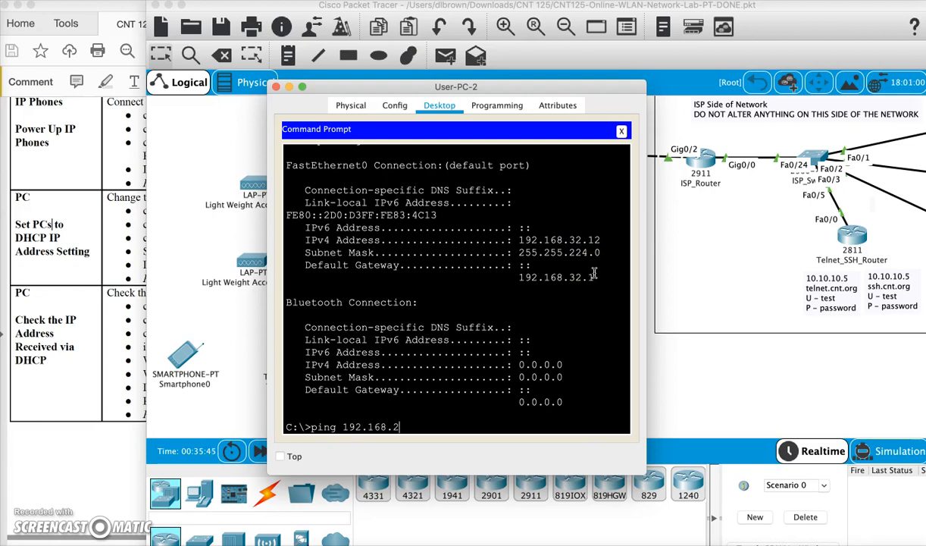
pyautogui.write('ing 192.168.32.1')
pyautogui.press('Return')
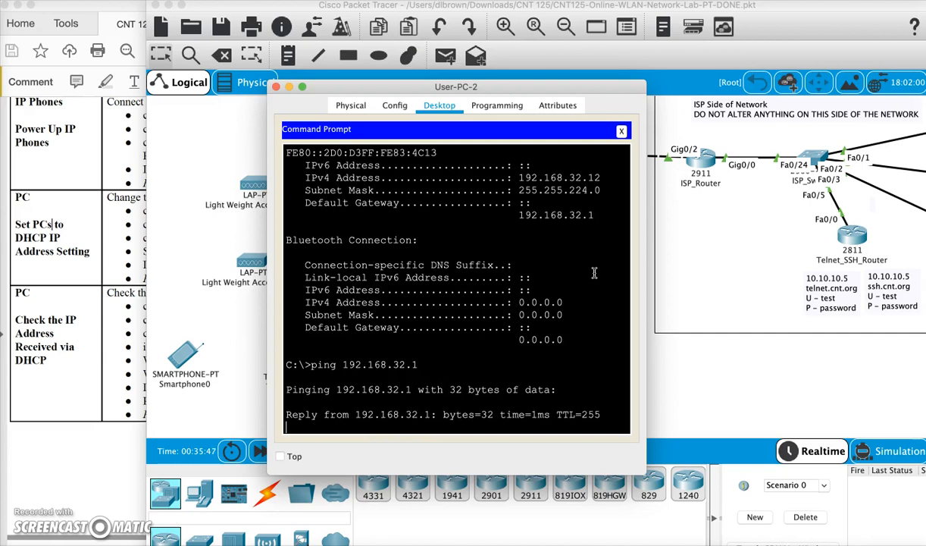
pyautogui.click(539, 269)
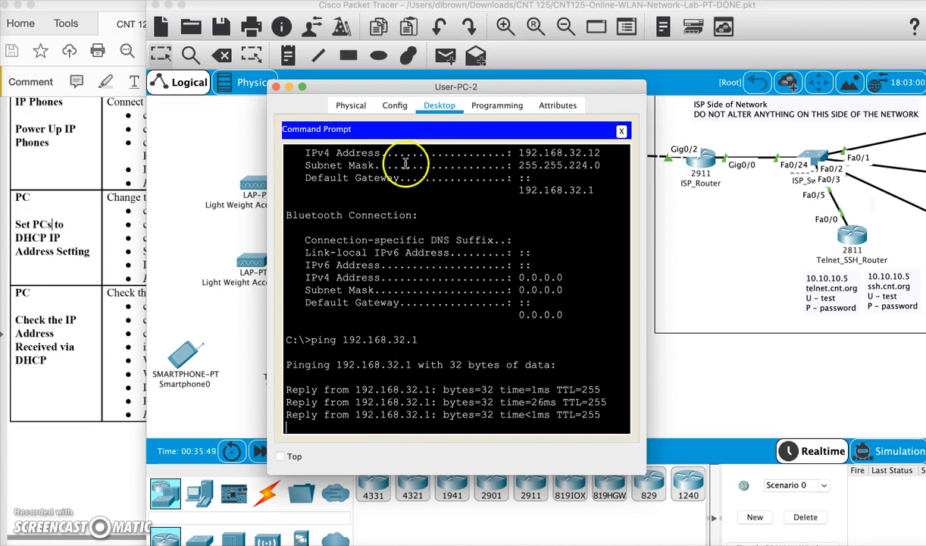
pyautogui.click(277, 87)
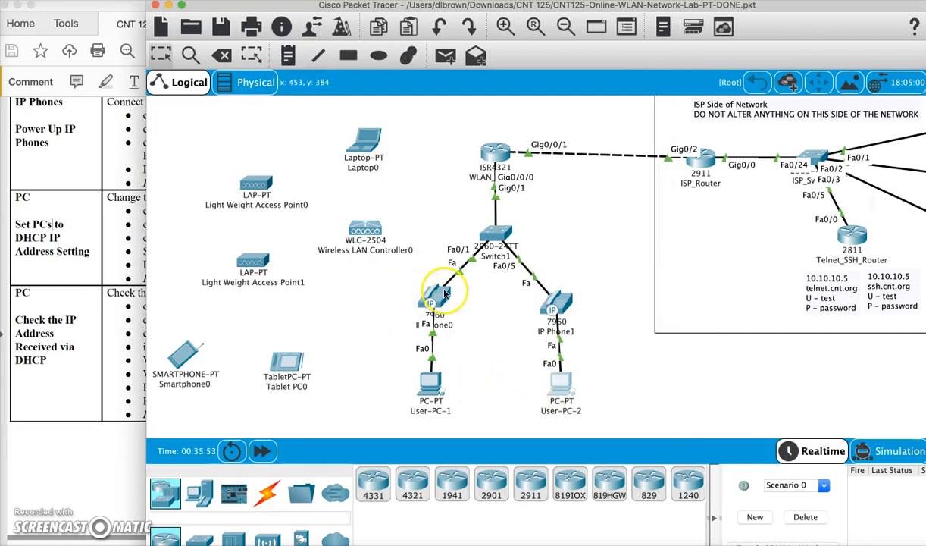
# - Check the DHCP-assigned IP addresses and gateways of IP Phone0 and IP Phone1 on the topology
pyautogui.moveTo(446, 294)
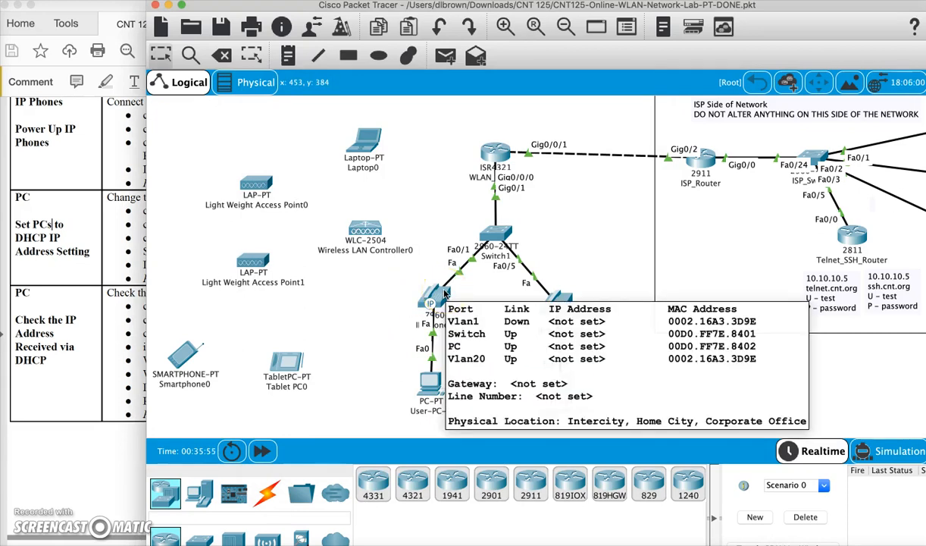
pyautogui.click(558, 303)
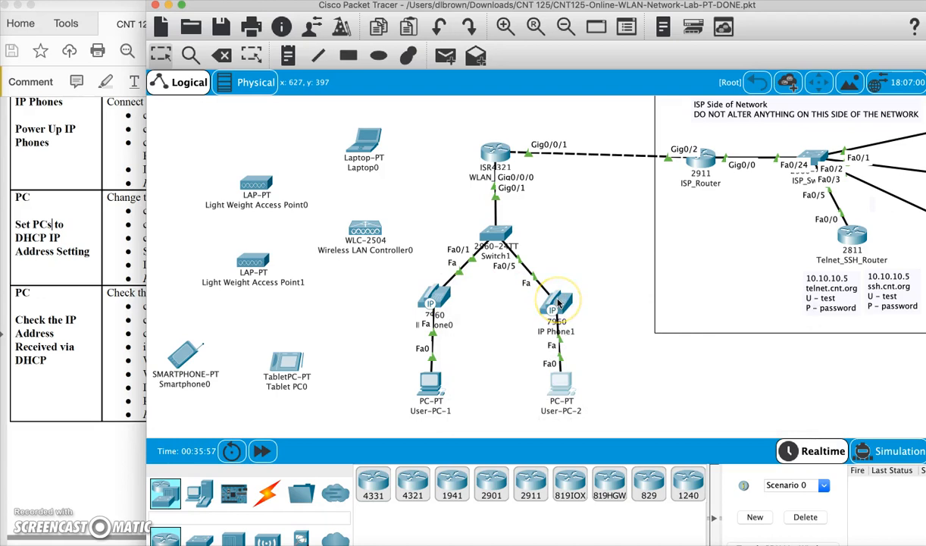
pyautogui.moveTo(559, 302)
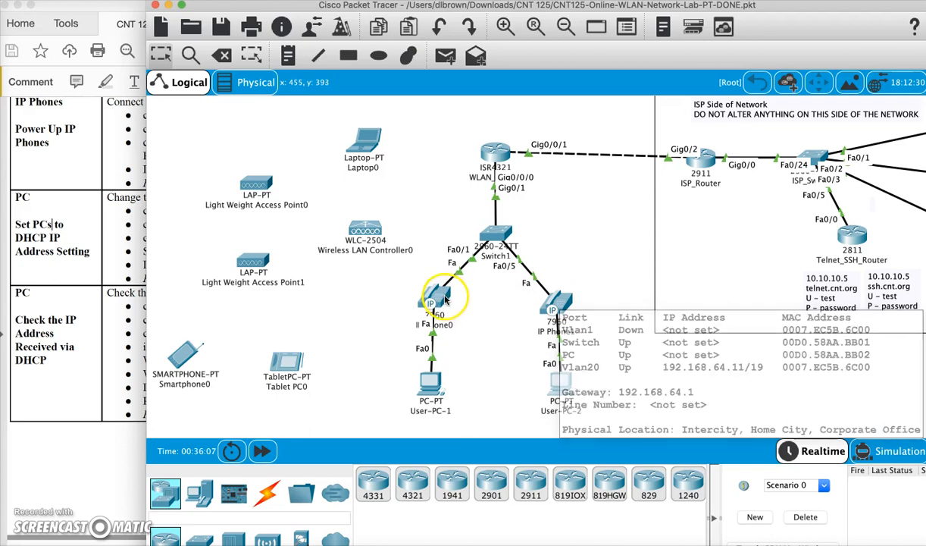
pyautogui.moveTo(445, 301)
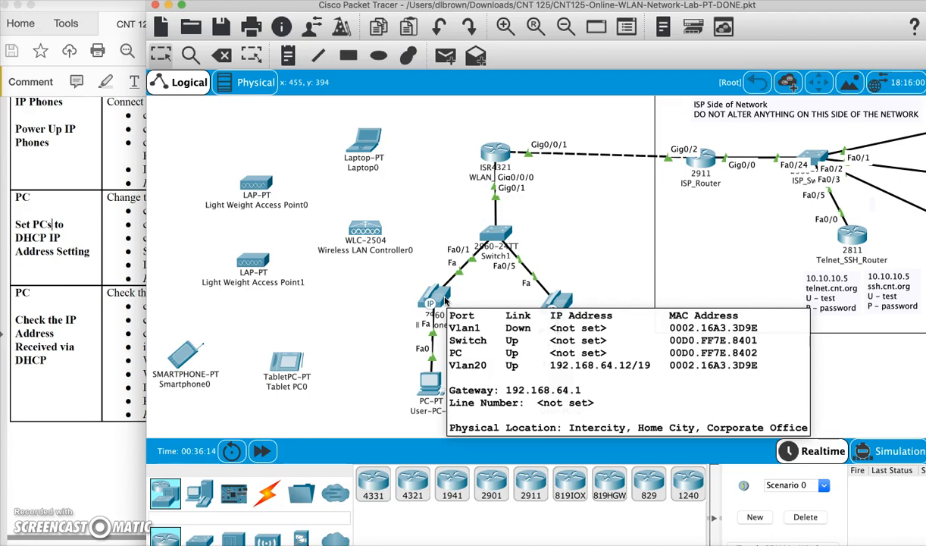
# - Read the lab sheet's instructions for checking the IP phones and verifying ISP connectivity, and return to the Packet Tracer topology
pyautogui.click(52, 326)
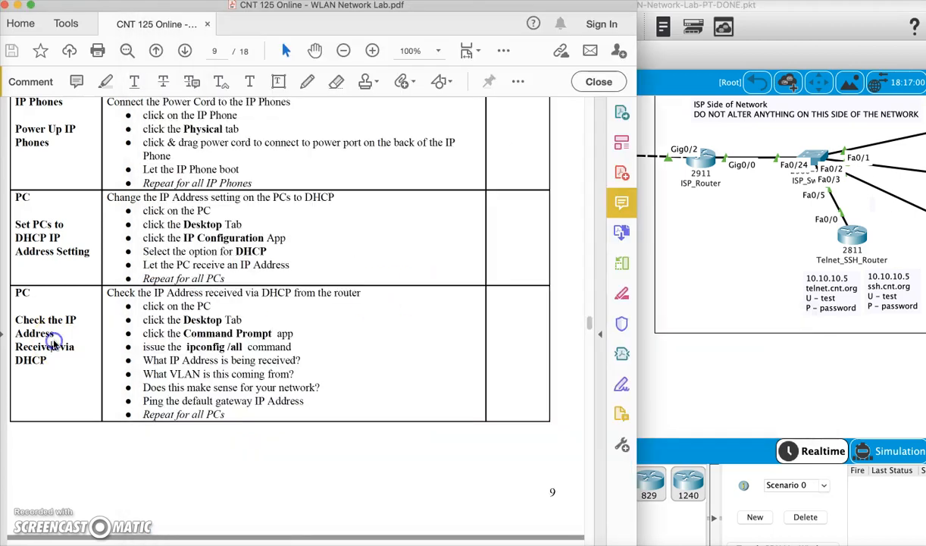
pyautogui.scroll(-5, 54, 345)
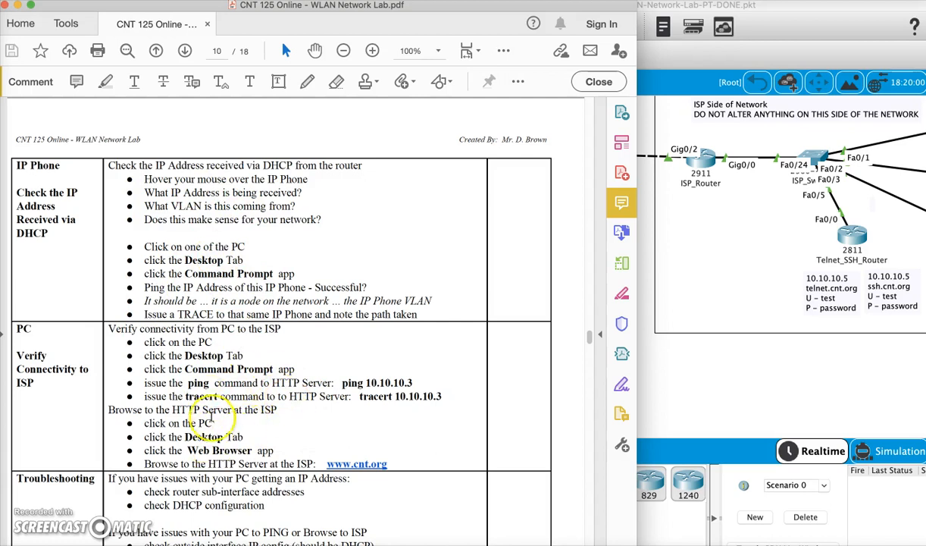
pyautogui.click(693, 322)
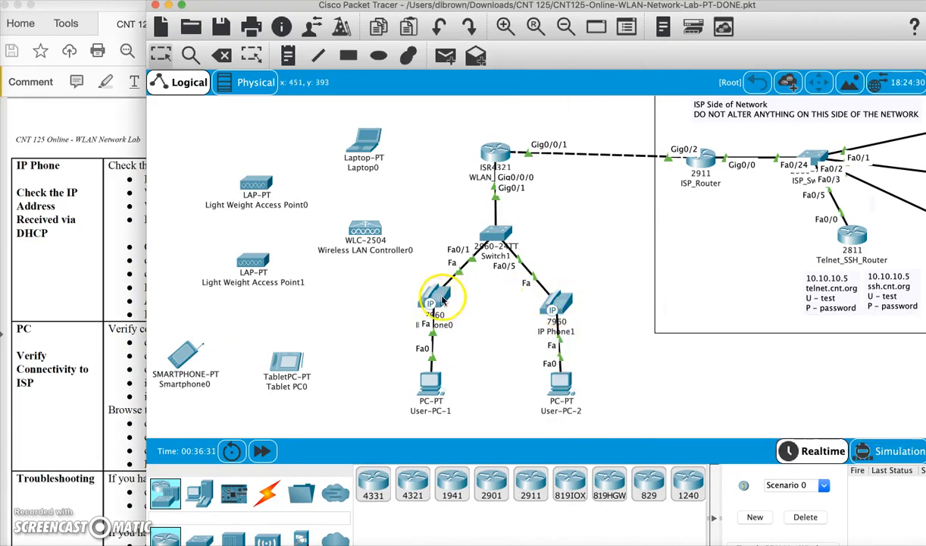
pyautogui.moveTo(428, 393)
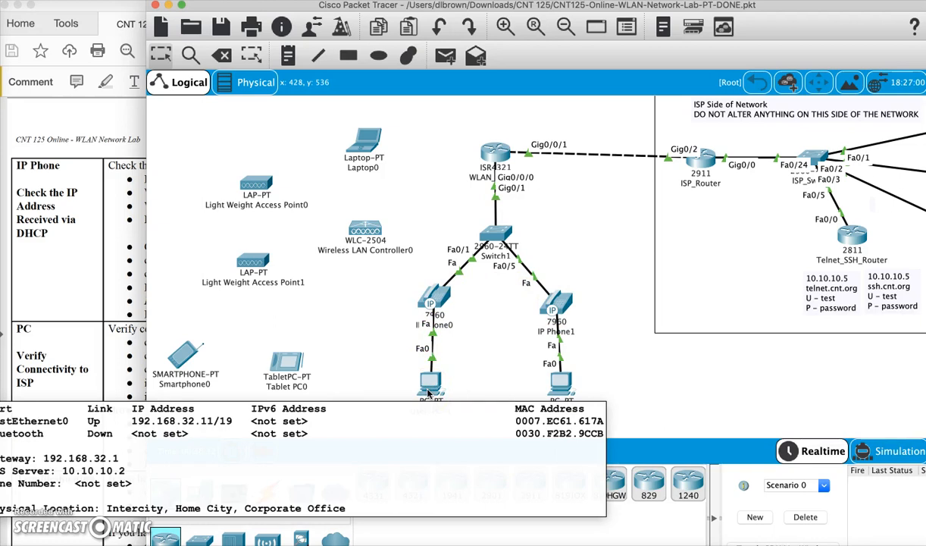
# - Show the running configuration in Switch1's CLI with ena and sh ru, and examine the access and voice VLANs on FastEthernet0/1
pyautogui.click(496, 235)
pyautogui.press('Return')
pyautogui.press('Return')
pyautogui.press('Return')
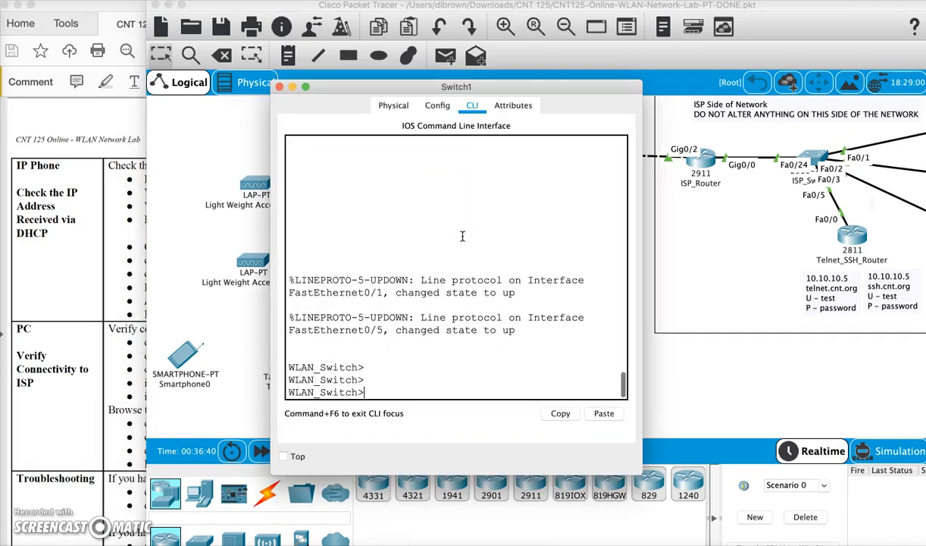
pyautogui.write('ena')
pyautogui.press('Return')
pyautogui.write('sh ru')
pyautogui.press('Return')
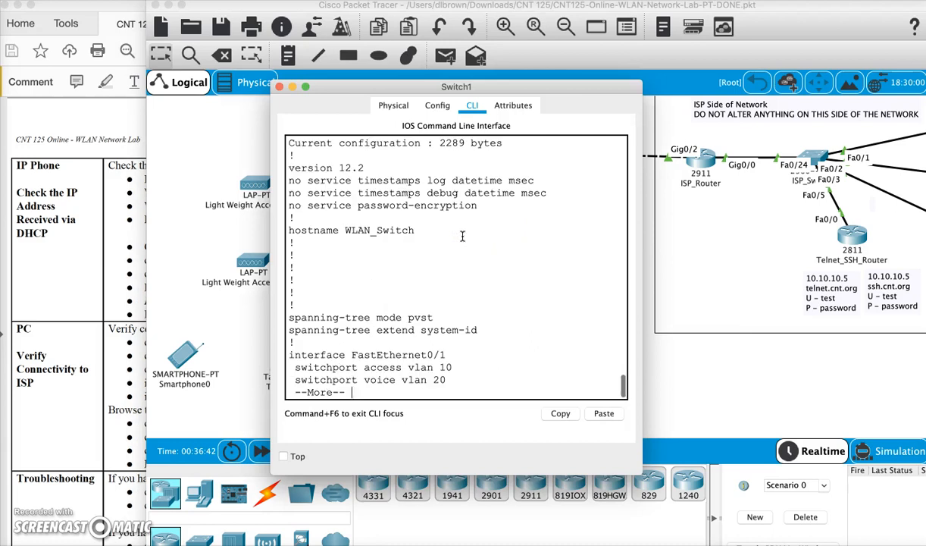
pyautogui.press('Return')
pyautogui.press('Return')
pyautogui.press('Return')
pyautogui.press('Return')
pyautogui.press('Return')
pyautogui.press('Return')
pyautogui.press('Return')
pyautogui.press('Return')
pyautogui.press('Return')
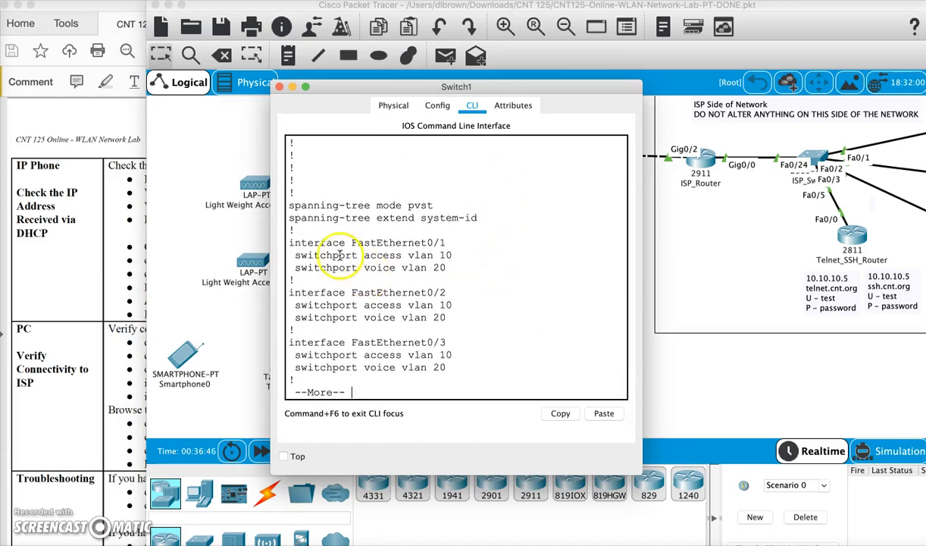
pyautogui.moveTo(293, 254); pyautogui.dragTo(486, 266)
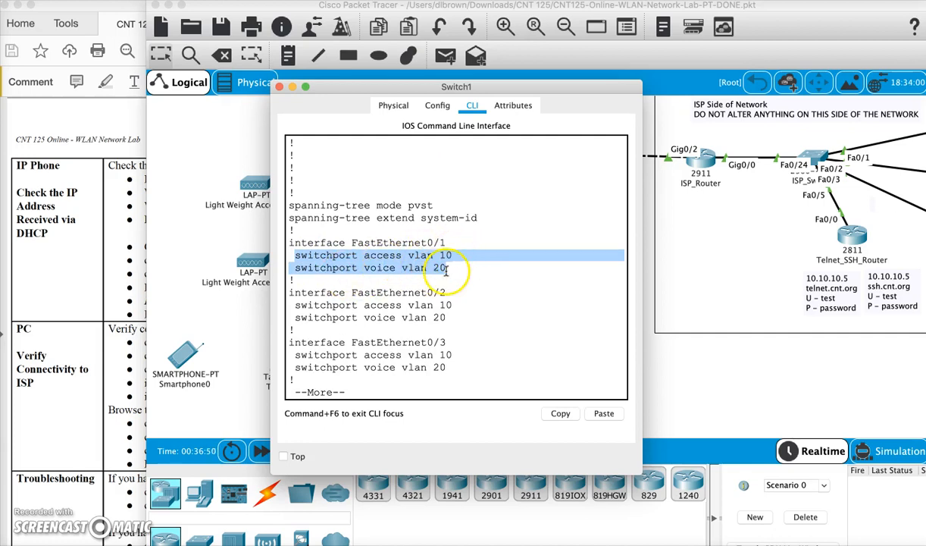
# - Continue through the switch configuration and examine the VLAN assignments of FastEthernet0/21 to FastEthernet0/24
pyautogui.press('Return')
pyautogui.press('Return')
pyautogui.press('Return')
pyautogui.press('Return')
pyautogui.press('Return')
pyautogui.press('Return')
pyautogui.press('Return')
pyautogui.press('Return')
pyautogui.press('Return')
pyautogui.press('Return')
pyautogui.press('Return')
pyautogui.press('Return')
pyautogui.press('Return')
pyautogui.press('Return')
pyautogui.press('Return')
pyautogui.press('Return')
pyautogui.press('Return')
pyautogui.press('Return')
pyautogui.press('Return')
pyautogui.press('Return')
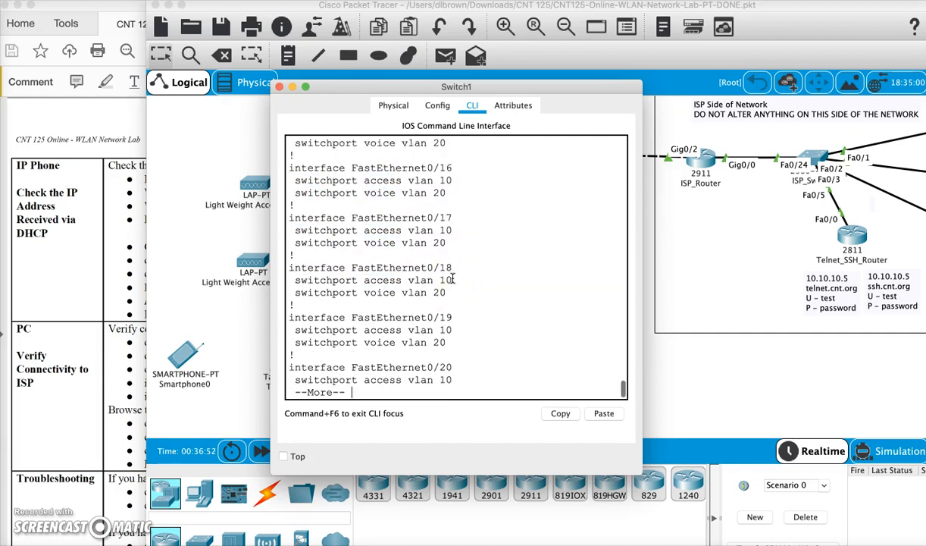
pyautogui.press('space')
pyautogui.scroll(3, 464, 268)
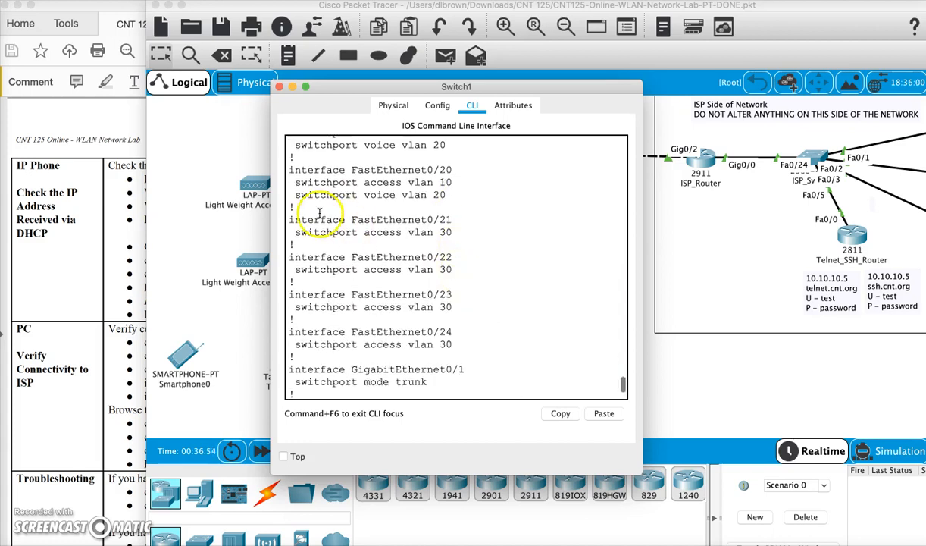
pyautogui.moveTo(292, 218); pyautogui.dragTo(451, 344)
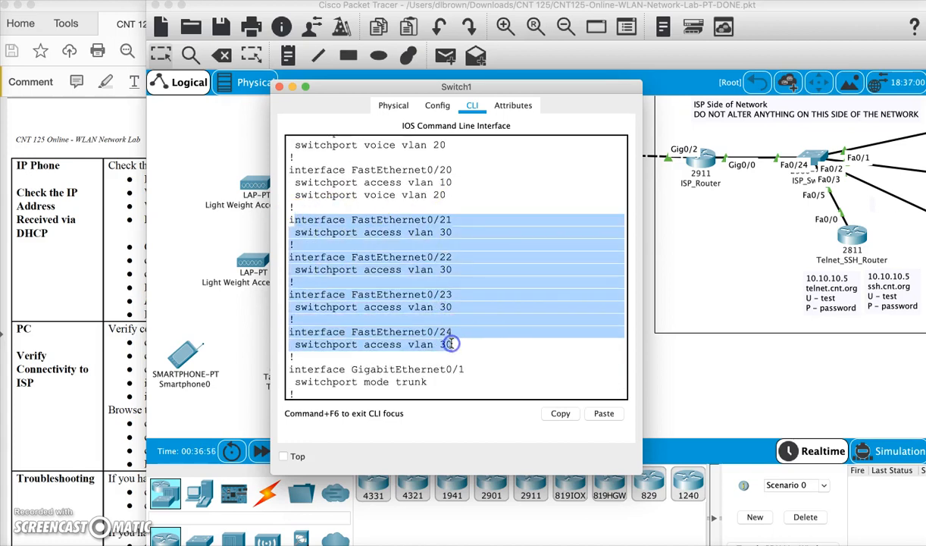
# - Examine the switchport mode of GigabitEthernet0/1 and the IP address of interface Vlan1 in the switch configuration
pyautogui.scroll(-1, 502, 356)
pyautogui.moveTo(429, 304); pyautogui.dragTo(281, 291)
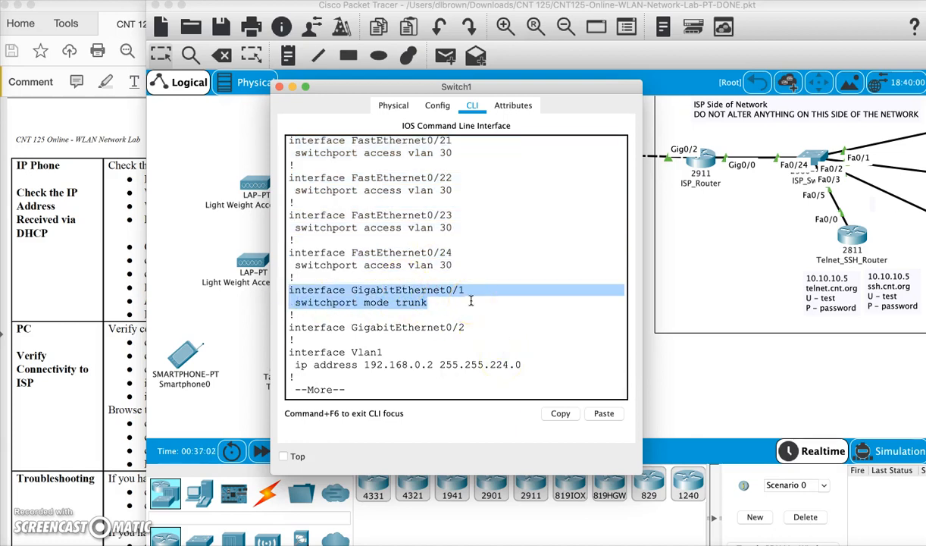
pyautogui.moveTo(530, 369); pyautogui.dragTo(317, 355)
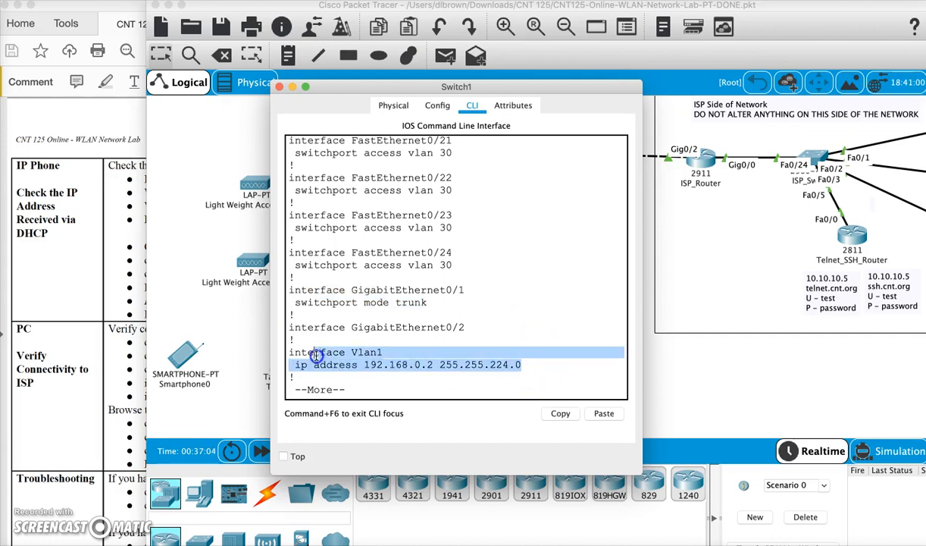
pyautogui.click(423, 364)
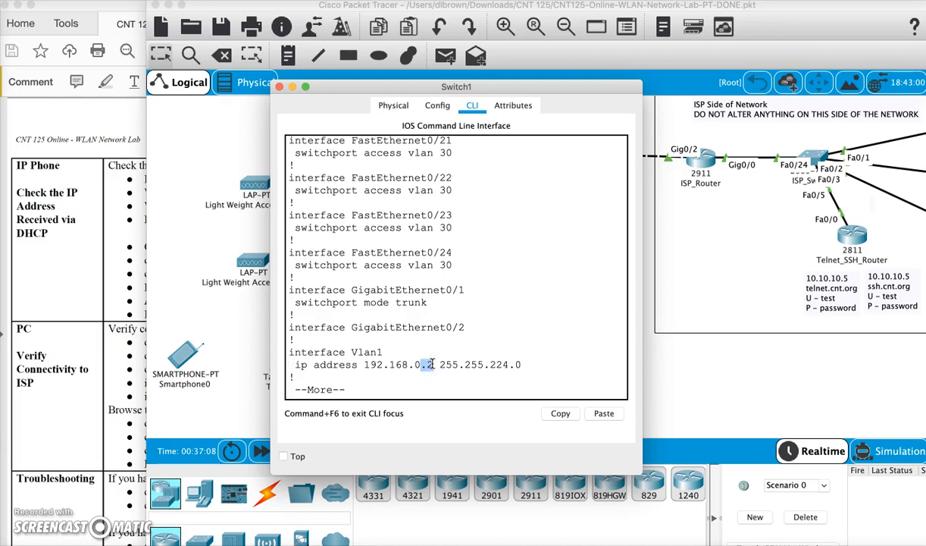
pyautogui.moveTo(541, 371); pyautogui.dragTo(267, 353)
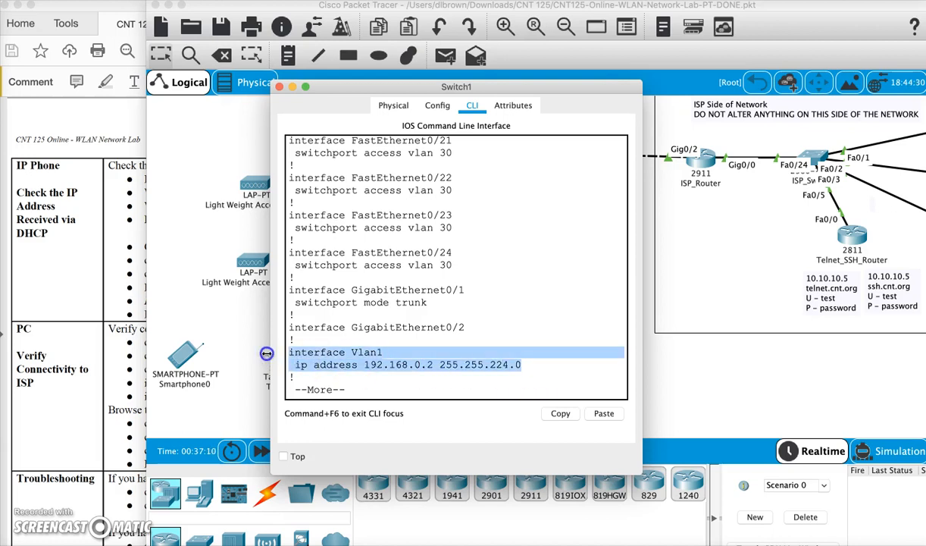
# - Finish the switch's configuration listing and view Switch1's port summary on the topology
pyautogui.click(396, 319)
pyautogui.press('space')
pyautogui.click(279, 86)
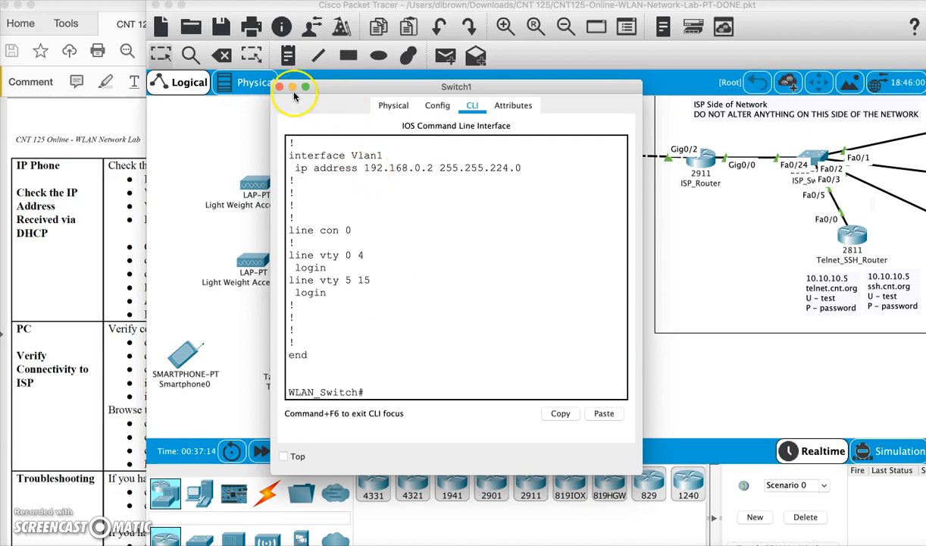
pyautogui.click(461, 193)
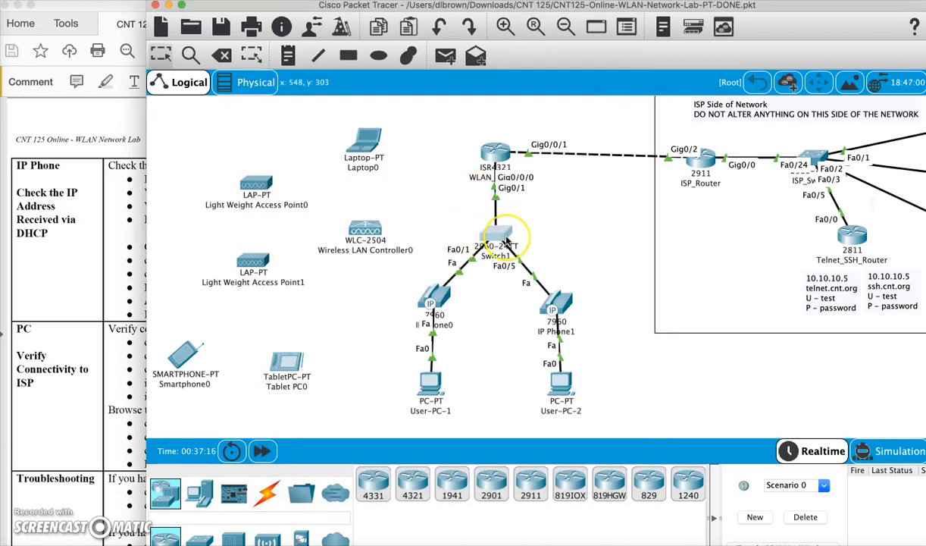
pyautogui.moveTo(506, 241)
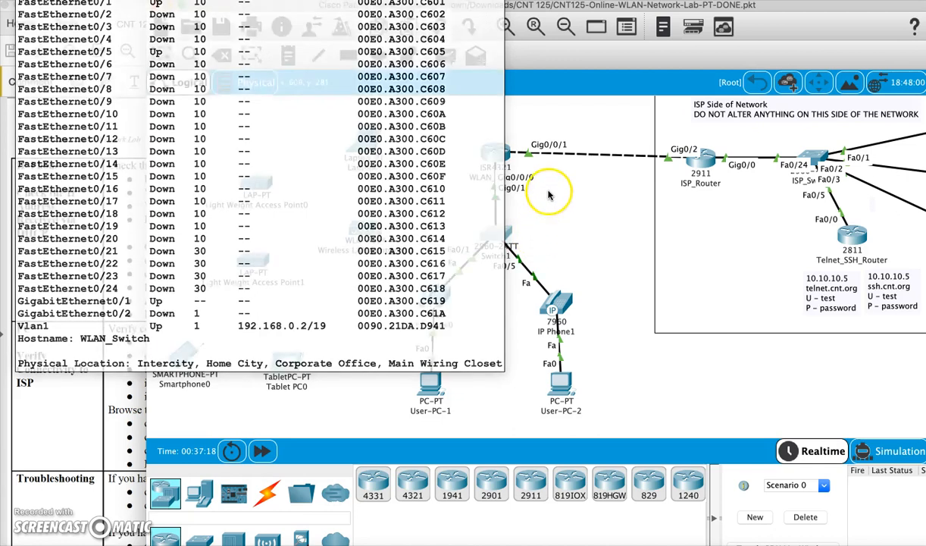
# - Read the DHCP address conflict message in WLAN_Router's CLI and run sh run to show its configuration
pyautogui.click(473, 147)
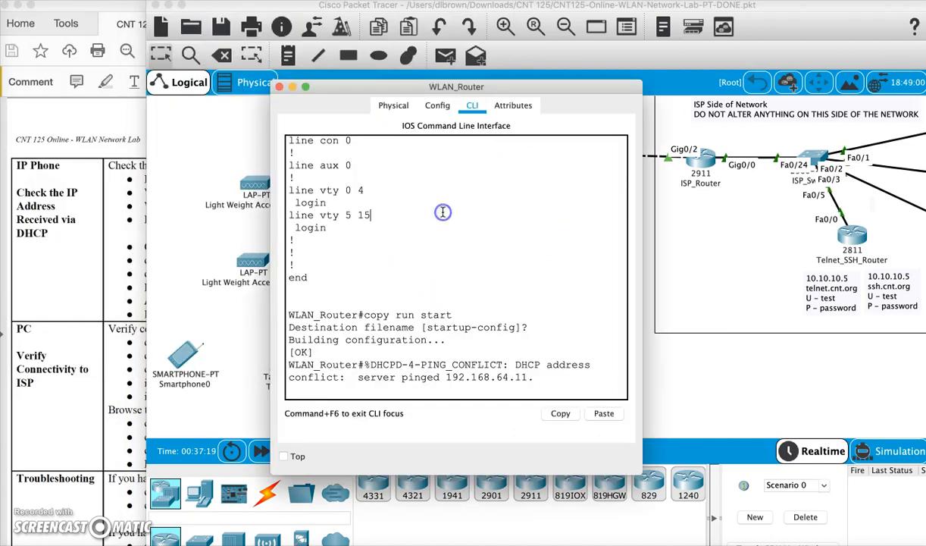
pyautogui.press('Return')
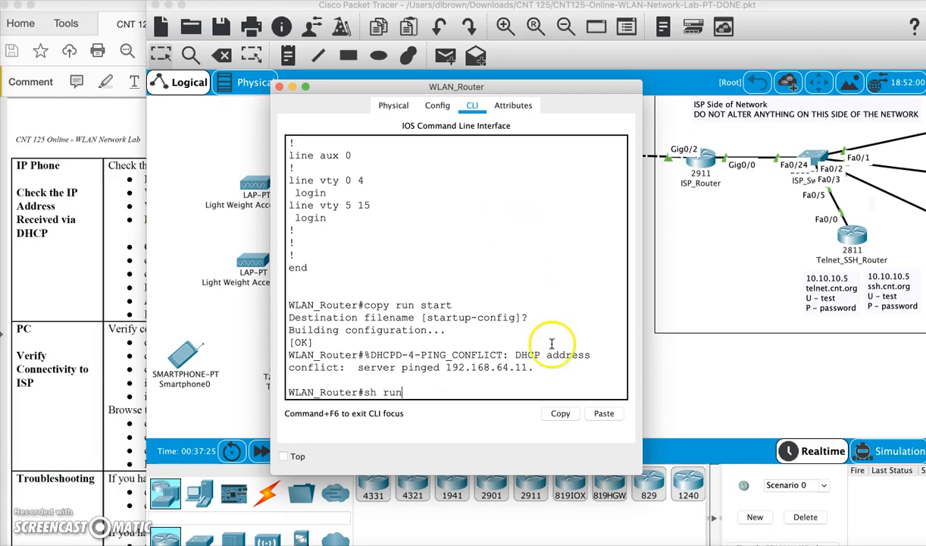
pyautogui.moveTo(534, 373); pyautogui.dragTo(333, 343)
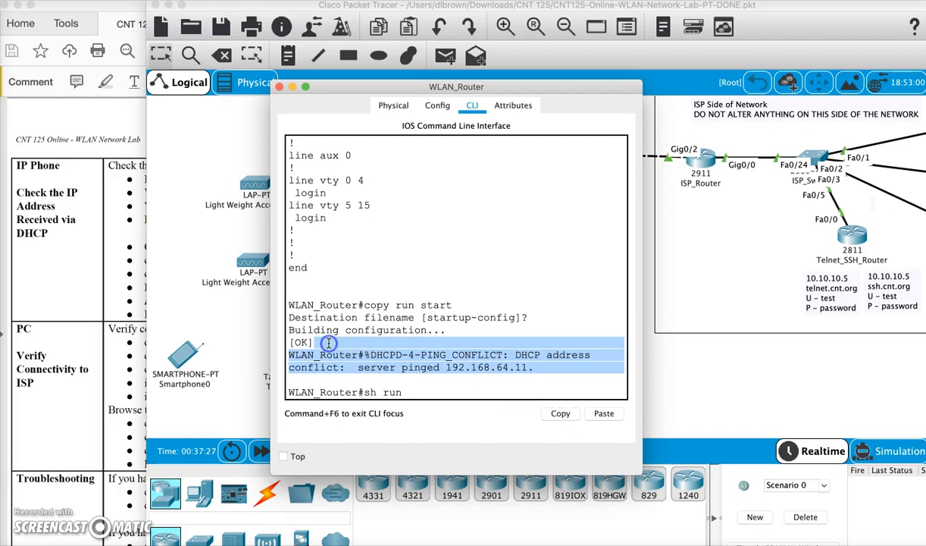
pyautogui.click(400, 345)
pyautogui.press('Return')
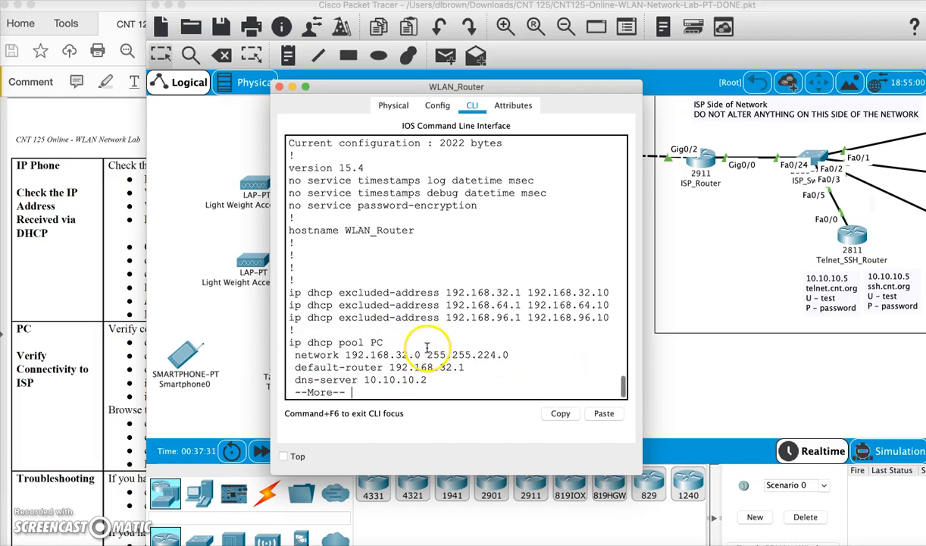
# - Page to the DHCP pools in the router configuration and examine the PC pool's network, default router and DNS server
pyautogui.press('Return')
pyautogui.press('Return')
pyautogui.press('Return')
pyautogui.press('Return')
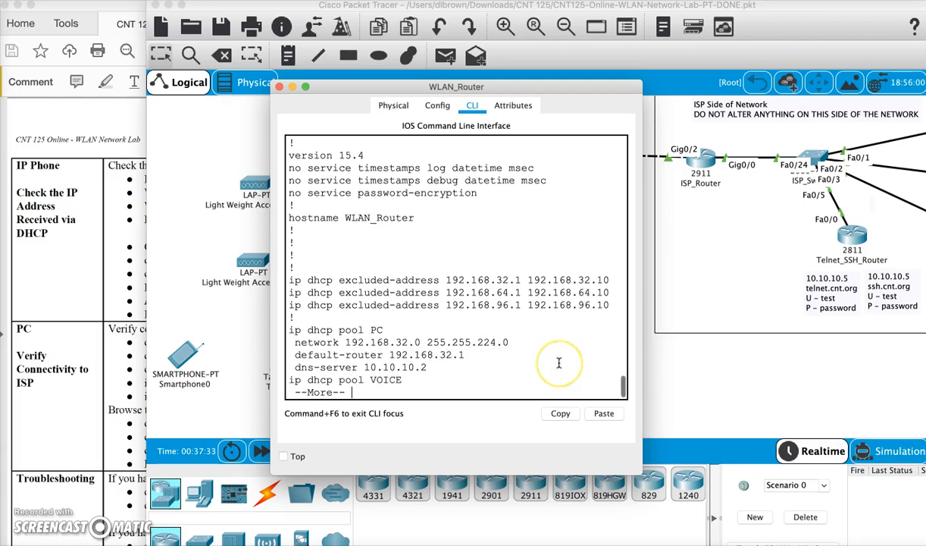
pyautogui.press('Return')
pyautogui.press('Return')
pyautogui.press('Return')
pyautogui.press('Return')
pyautogui.press('Return')
pyautogui.press('Return')
pyautogui.click(540, 274)
pyautogui.click(377, 227)
pyautogui.moveTo(376, 227); pyautogui.dragTo(464, 243)
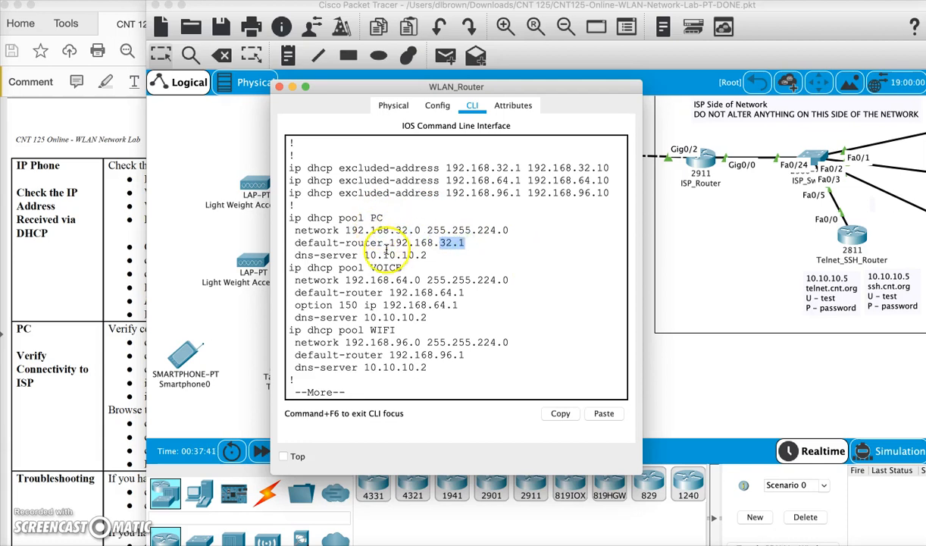
pyautogui.moveTo(365, 255); pyautogui.dragTo(383, 215)
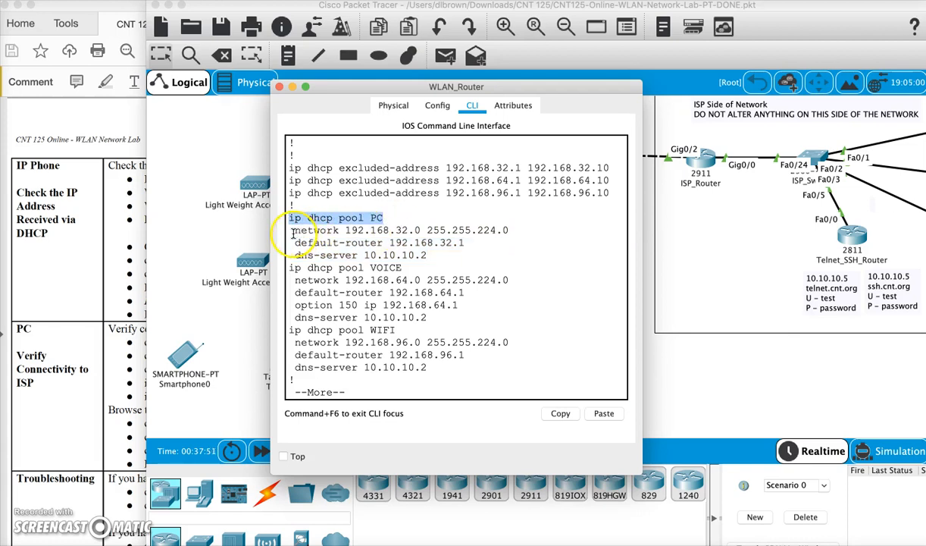
pyautogui.moveTo(292, 232); pyautogui.dragTo(513, 232)
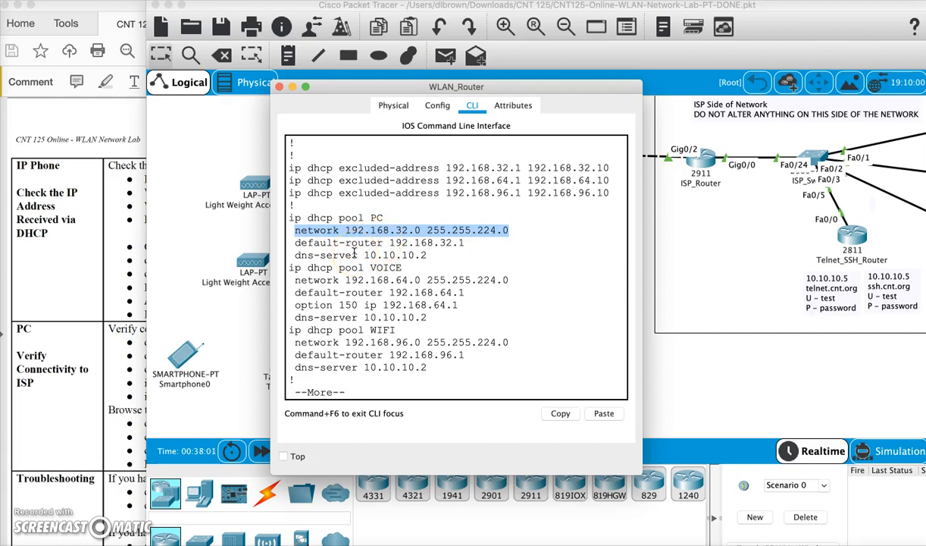
pyautogui.moveTo(289, 217); pyautogui.dragTo(383, 218)
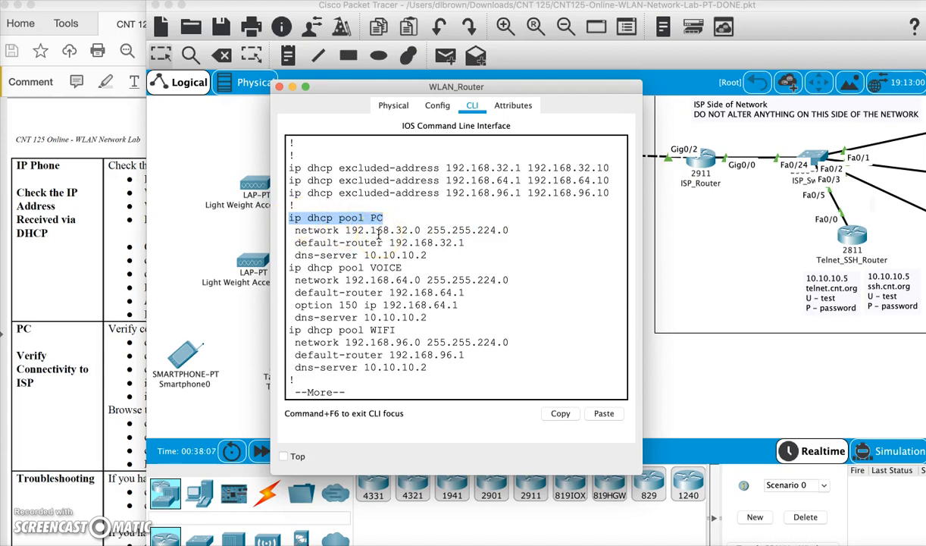
pyautogui.moveTo(300, 230); pyautogui.dragTo(434, 253)
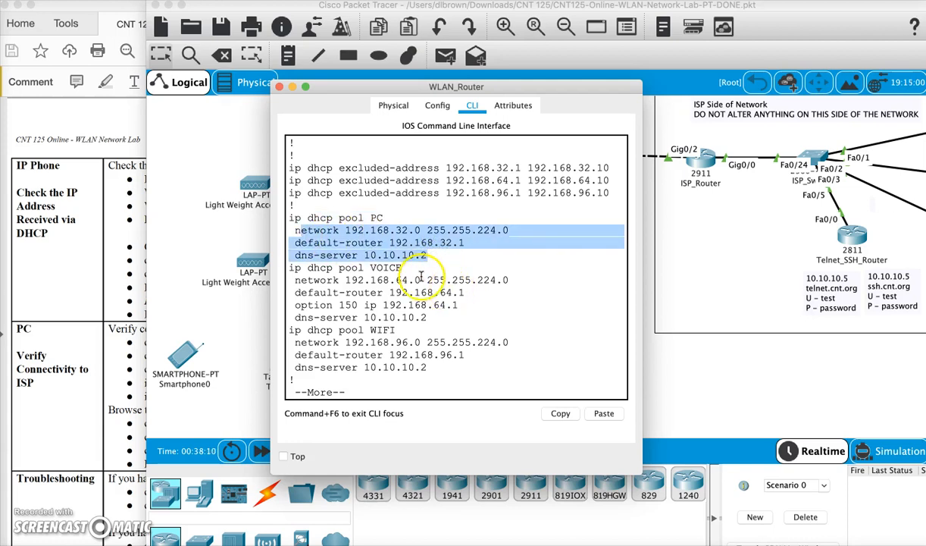
# - Examine the settings of the VOICE and WIFI DHCP pools in the router configuration
pyautogui.click(402, 267)
pyautogui.moveTo(345, 280); pyautogui.dragTo(470, 303)
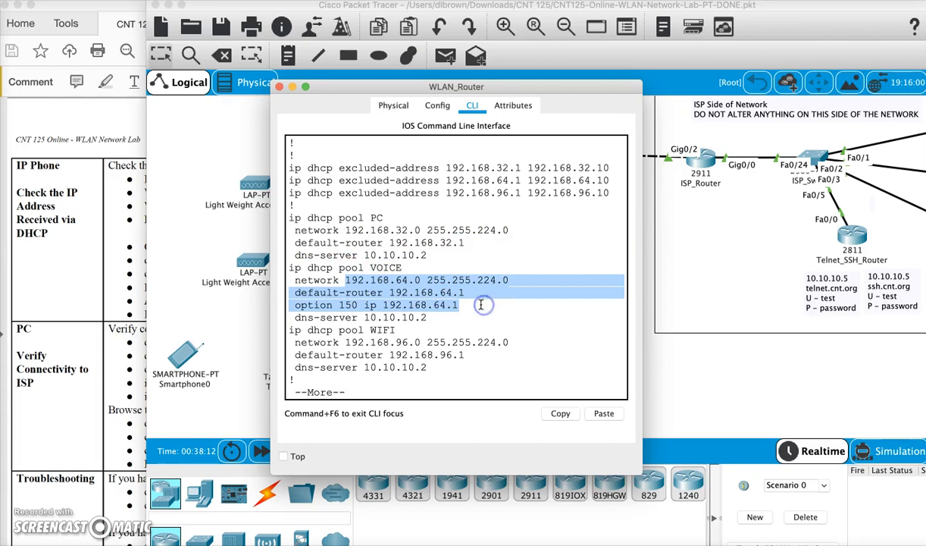
pyautogui.moveTo(332, 330); pyautogui.dragTo(424, 370)
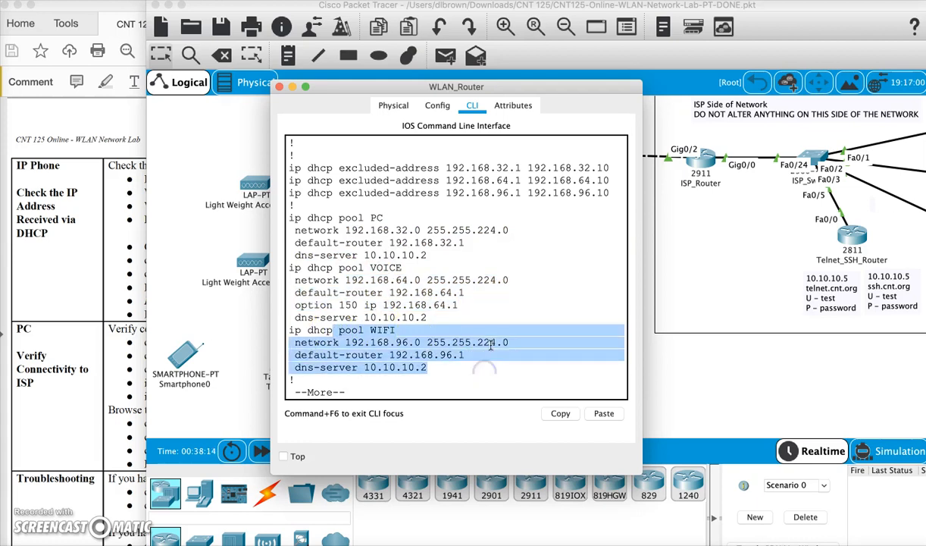
# - Page to the router's subinterfaces and examine GigabitEthernet0/0/0.1's native VLAN encapsulation and IP address
pyautogui.press('space')
pyautogui.press('space')
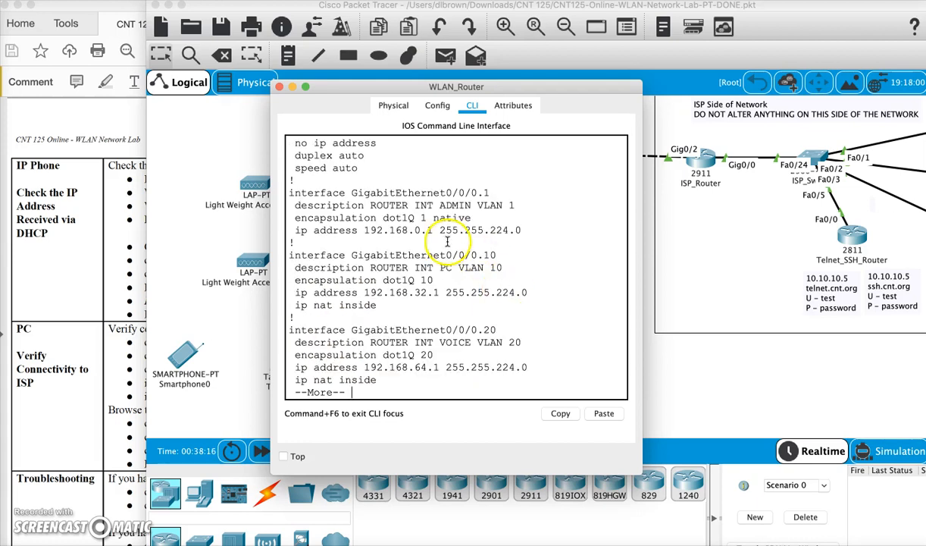
pyautogui.moveTo(472, 193); pyautogui.dragTo(490, 192)
pyautogui.moveTo(382, 218); pyautogui.dragTo(435, 219)
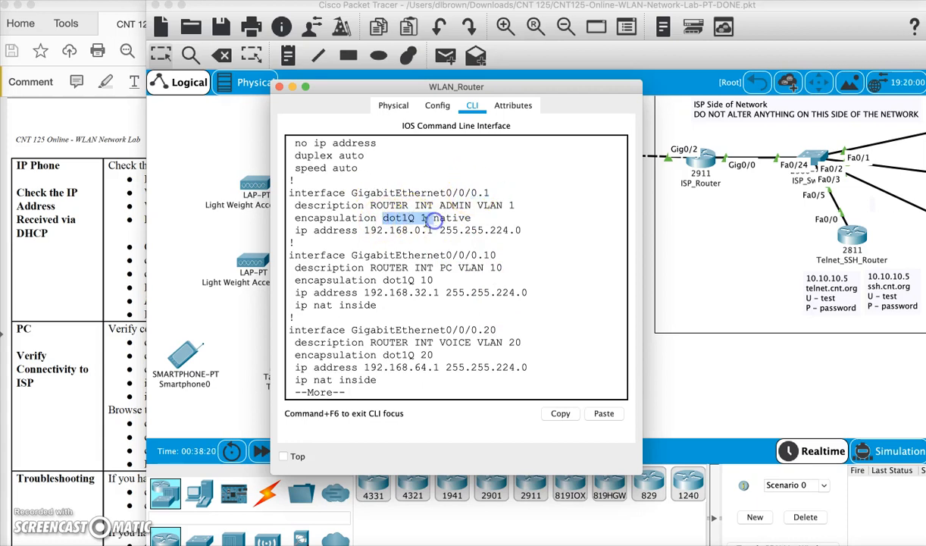
pyautogui.moveTo(365, 230); pyautogui.dragTo(534, 231)
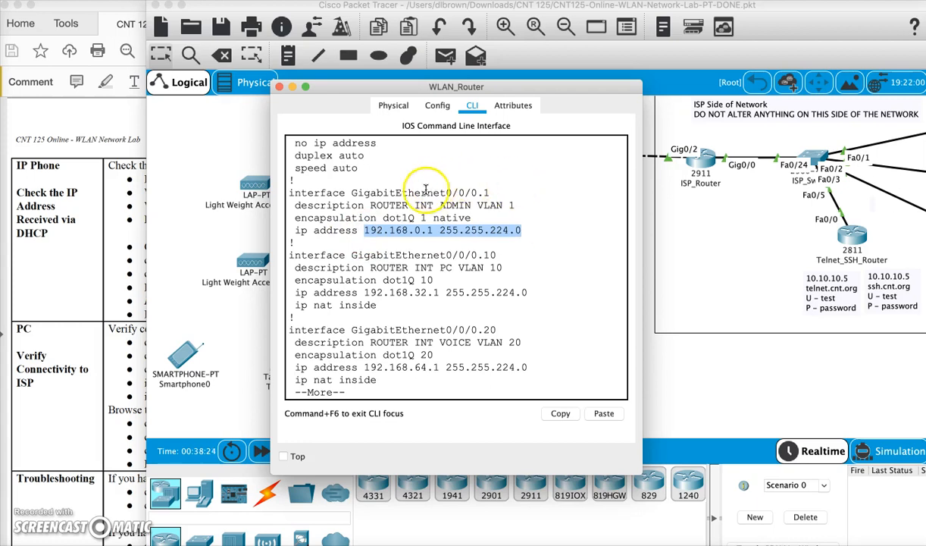
pyautogui.moveTo(426, 192); pyautogui.dragTo(529, 191)
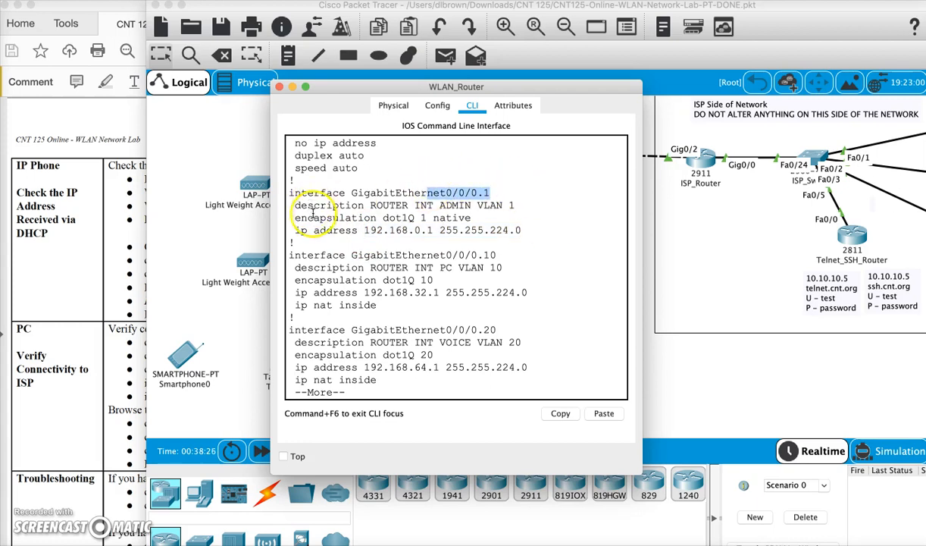
pyautogui.moveTo(292, 217); pyautogui.dragTo(487, 215)
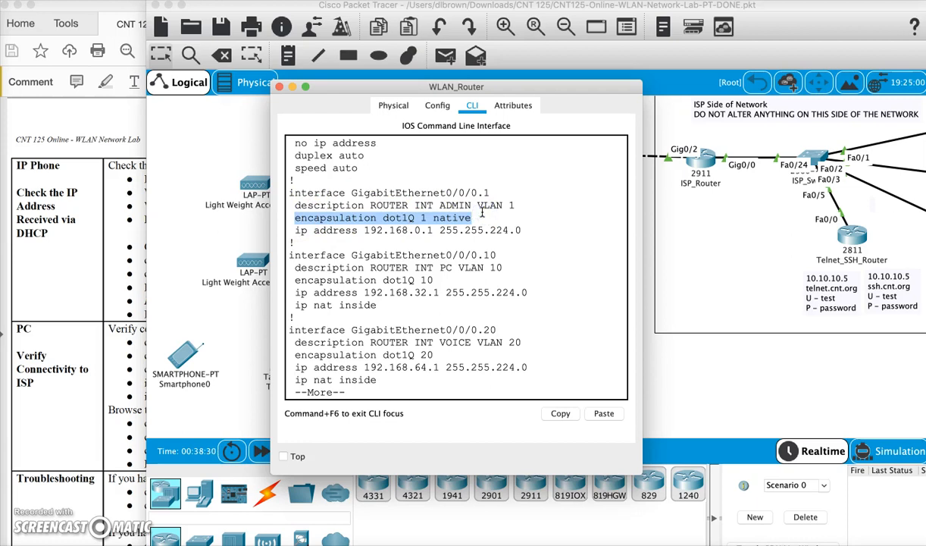
# - Examine the PC VLAN 10 subinterface GigabitEthernet0/0/0.10, including its encapsulation, IP address and inside NAT setting
pyautogui.click(471, 282)
pyautogui.scroll(-1, 472, 282)
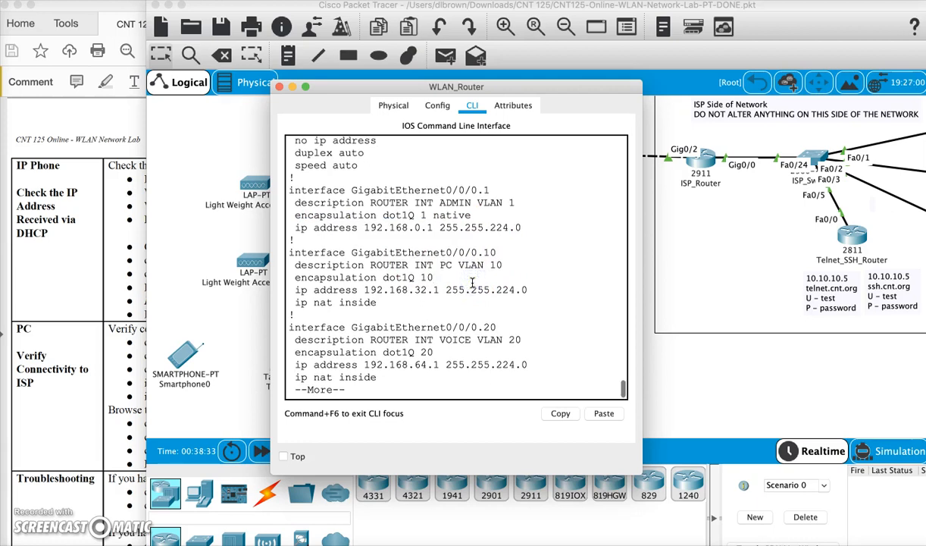
pyautogui.moveTo(458, 252); pyautogui.dragTo(497, 251)
pyautogui.click(452, 271)
pyautogui.moveTo(294, 304); pyautogui.dragTo(393, 303)
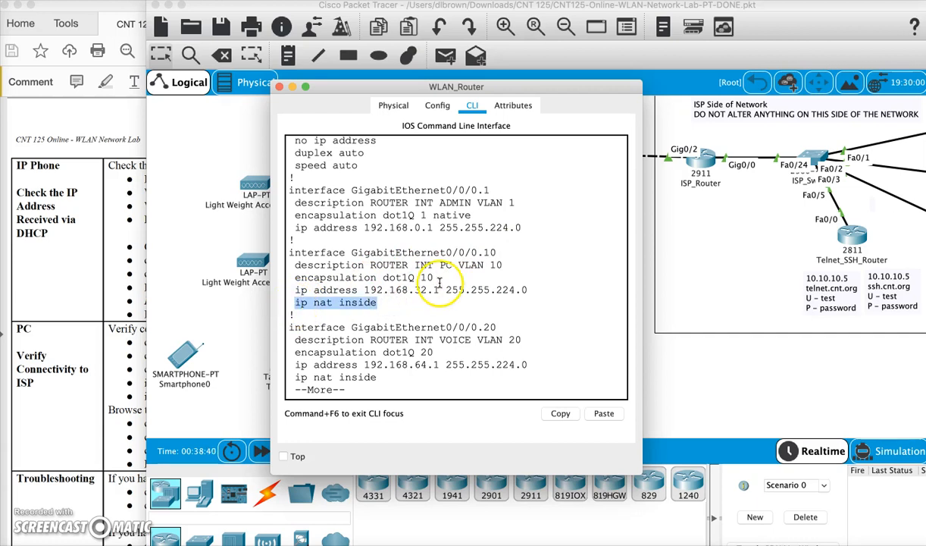
# - Page further and examine the VOICE VLAN 20 and WIFI VLAN 30 subinterfaces, including their inside NAT settings
pyautogui.press('Return')
pyautogui.press('Return')
pyautogui.press('Return')
pyautogui.press('Return')
pyautogui.press('Return')
pyautogui.press('Return')
pyautogui.press('Return')
pyautogui.press('Return')
pyautogui.press('Return')
pyautogui.press('Return')
pyautogui.press('Return')
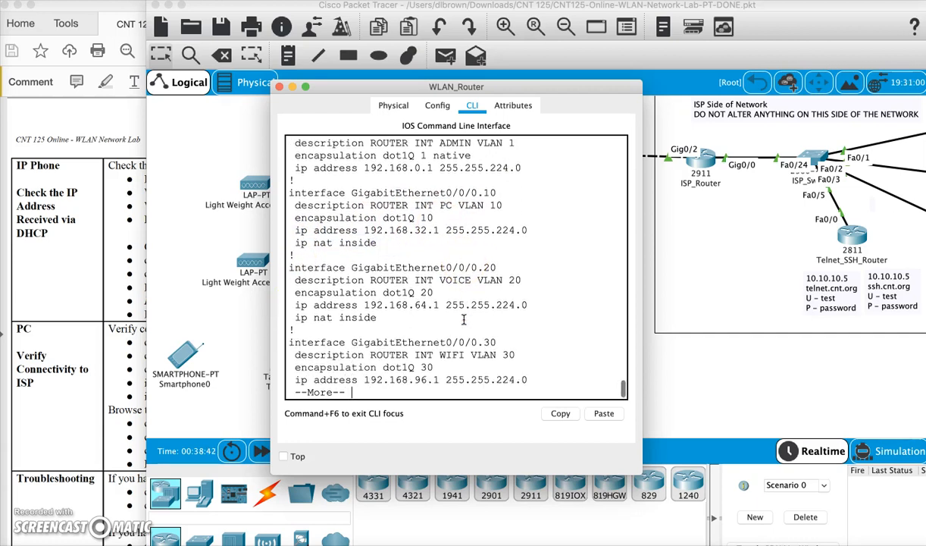
pyautogui.press('Return')
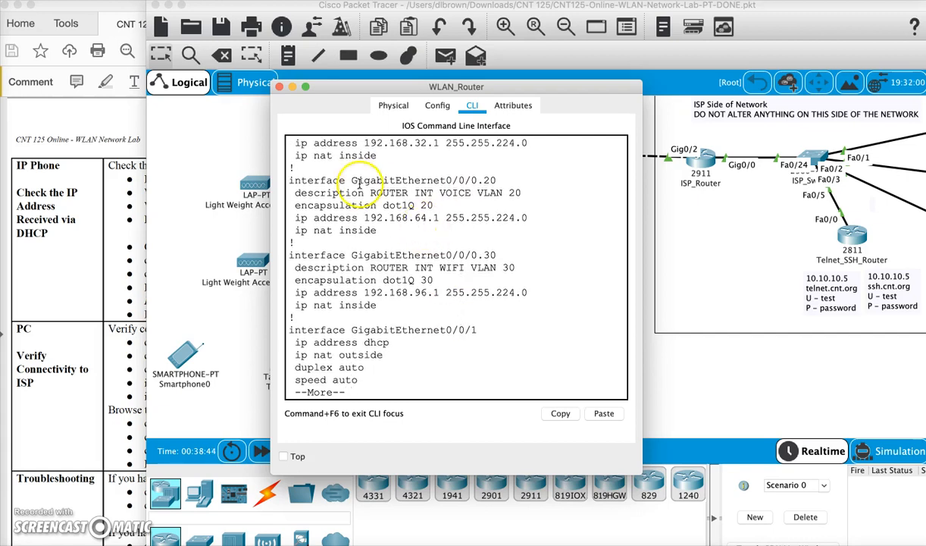
pyautogui.moveTo(307, 192); pyautogui.dragTo(431, 201)
pyautogui.moveTo(345, 217); pyautogui.dragTo(490, 218)
pyautogui.moveTo(295, 229); pyautogui.dragTo(376, 229)
pyautogui.moveTo(295, 305); pyautogui.dragTo(377, 305)
# - Page to the outside interface GigabitEthernet0/0/1 and examine its DHCP addressing and outside NAT setting
pyautogui.press('Return')
pyautogui.press('Return')
pyautogui.press('Return')
pyautogui.press('Return')
pyautogui.press('Return')
pyautogui.press('Return')
pyautogui.press('Return')
pyautogui.press('Return')
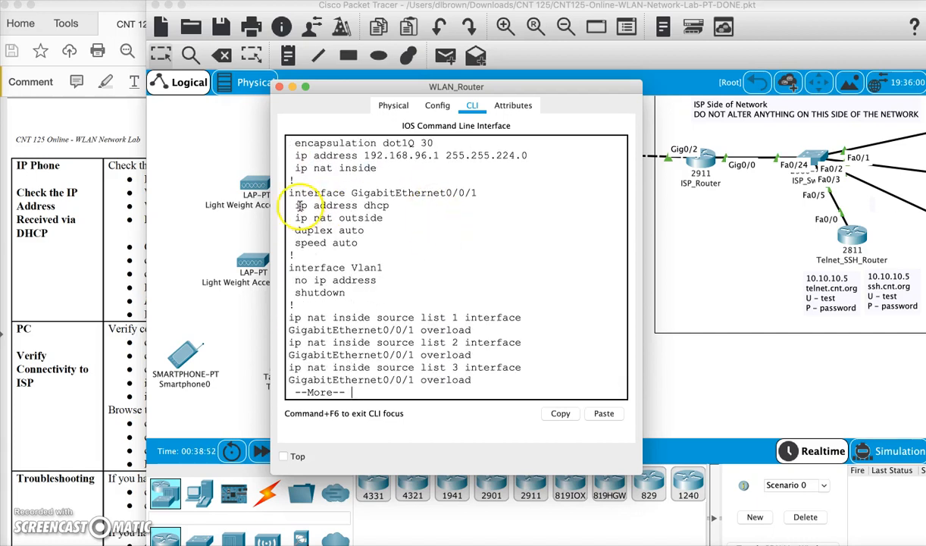
pyautogui.moveTo(296, 205); pyautogui.dragTo(379, 205)
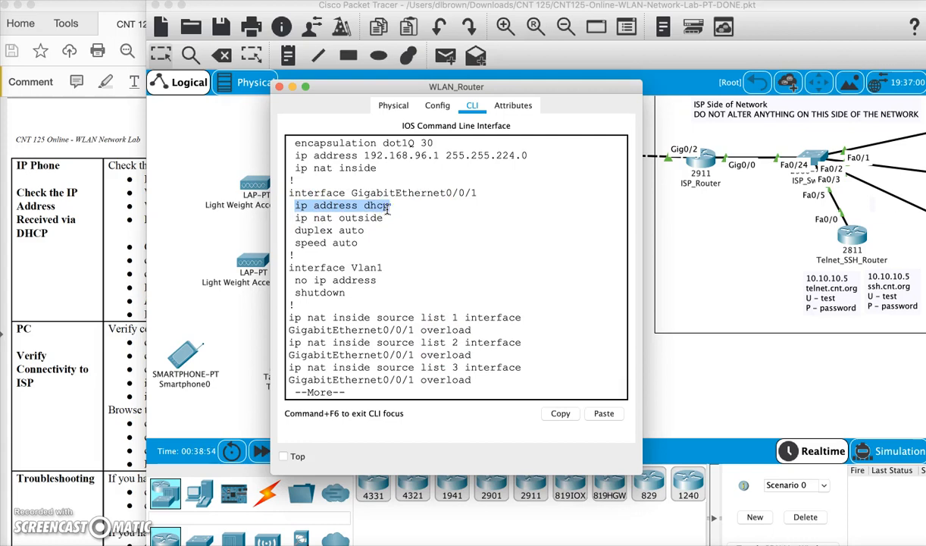
pyautogui.moveTo(387, 211); pyautogui.dragTo(386, 217)
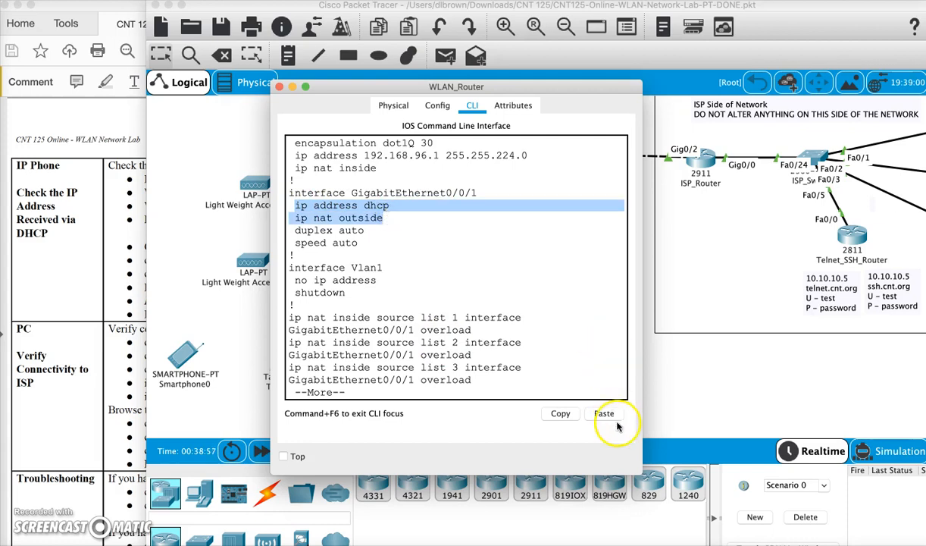
# - Enlarge the WLAN_Router window and page through the NAT source list and access-list commands in the configuration
pyautogui.moveTo(638, 474); pyautogui.dragTo(797, 492)
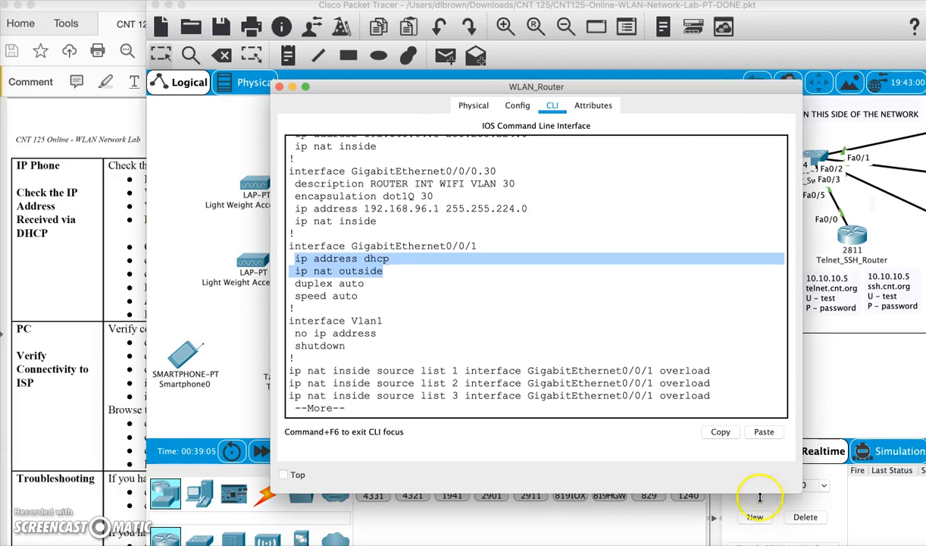
pyautogui.press('Return')
pyautogui.press('Return')
pyautogui.press('Return')
pyautogui.press('Return')
pyautogui.press('Return')
pyautogui.press('Return')
pyautogui.press('Return')
pyautogui.press('Return')
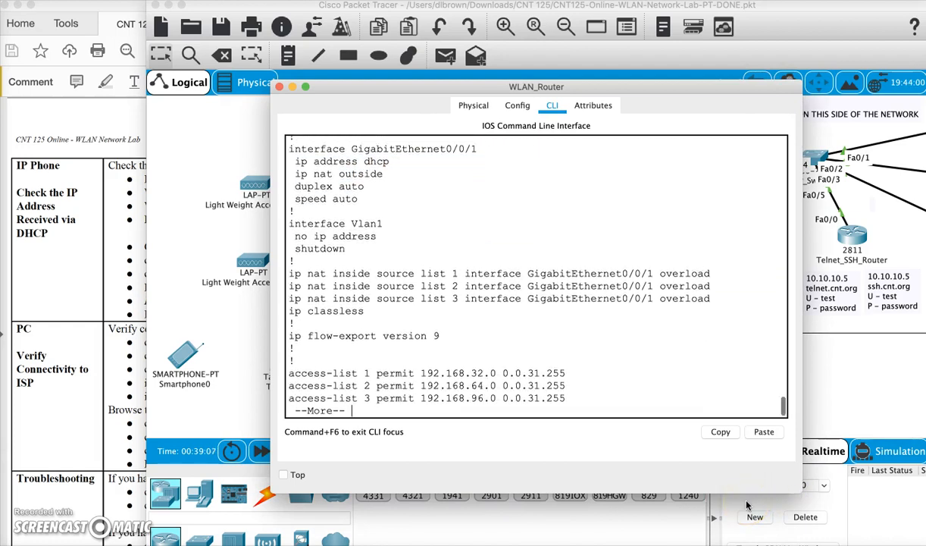
pyautogui.press('Return')
pyautogui.press('Return')
pyautogui.press('Return')
pyautogui.press('Return')
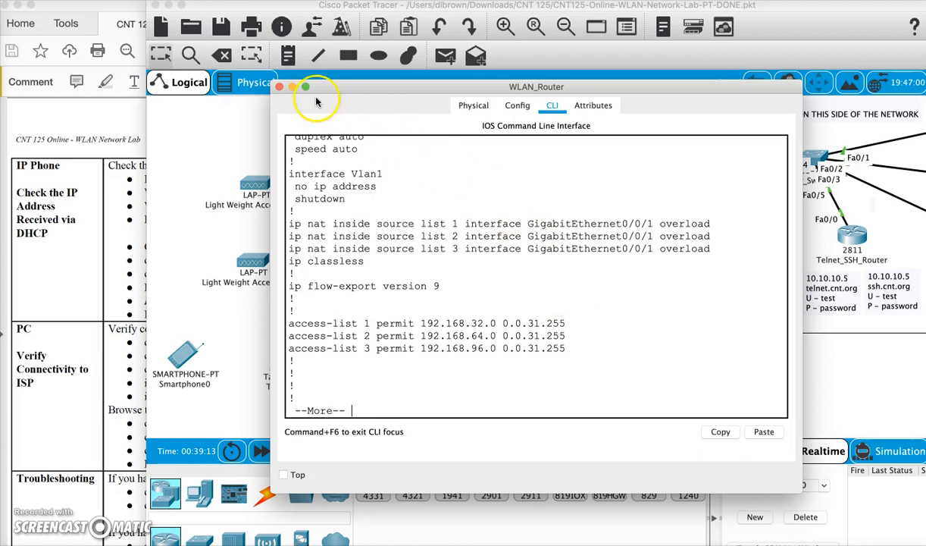
# - Close the WLAN_Router window and inspect the DHCP addresses of both IP phones on the topology
pyautogui.click(279, 87)
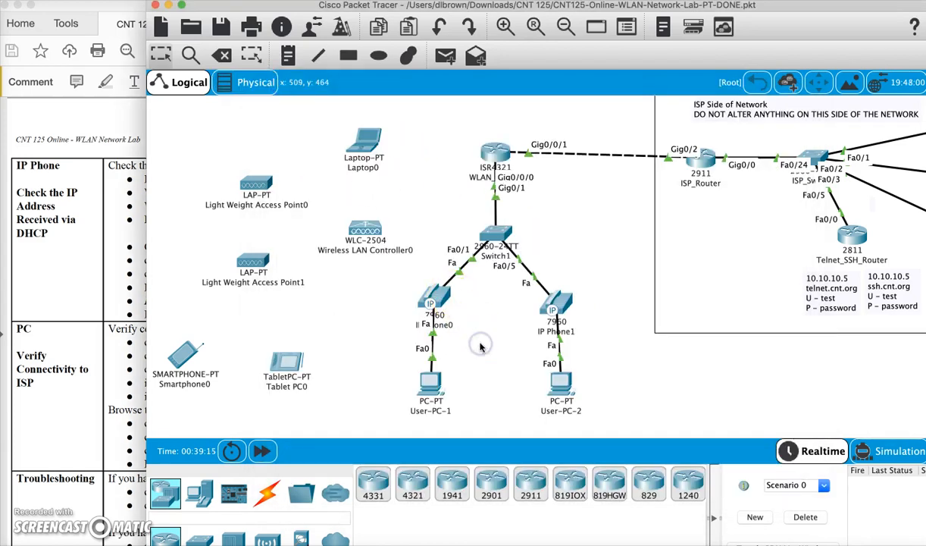
pyautogui.moveTo(434, 292)
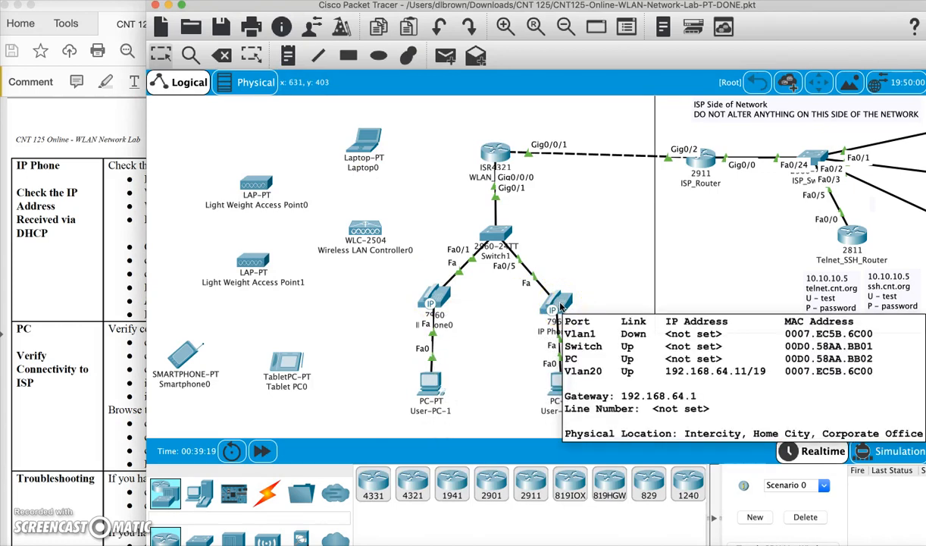
pyautogui.moveTo(441, 311)
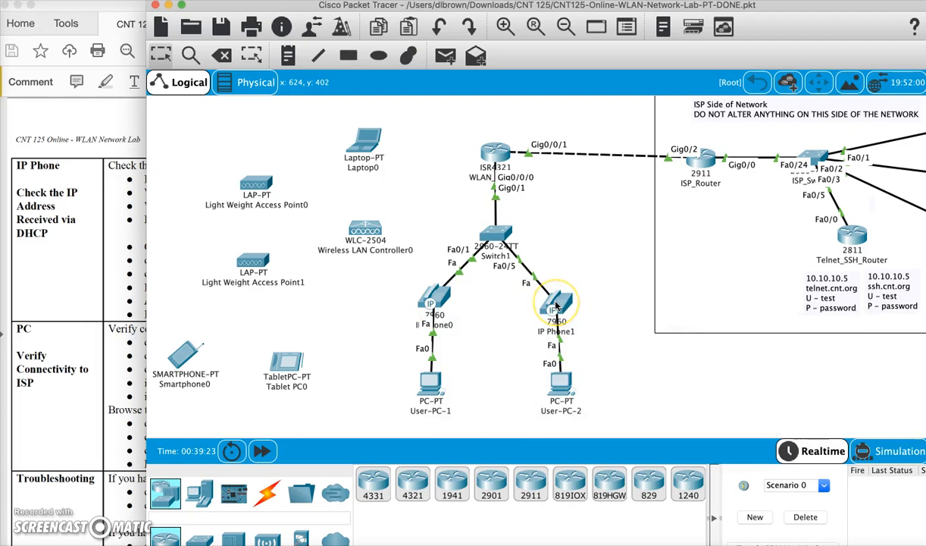
pyautogui.moveTo(557, 305)
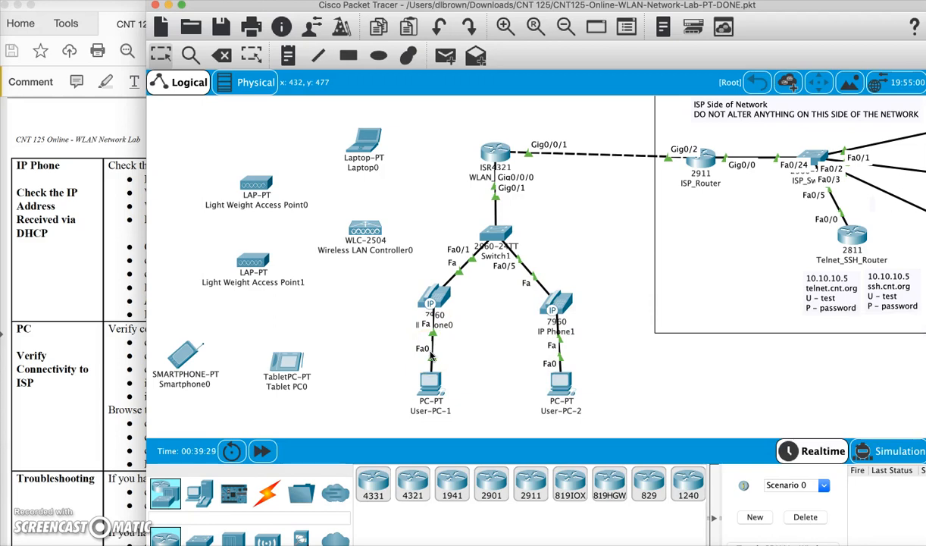
# - Ping the default gateway 192.168.32.1 from User-PC-1's command prompt
pyautogui.click(429, 377)
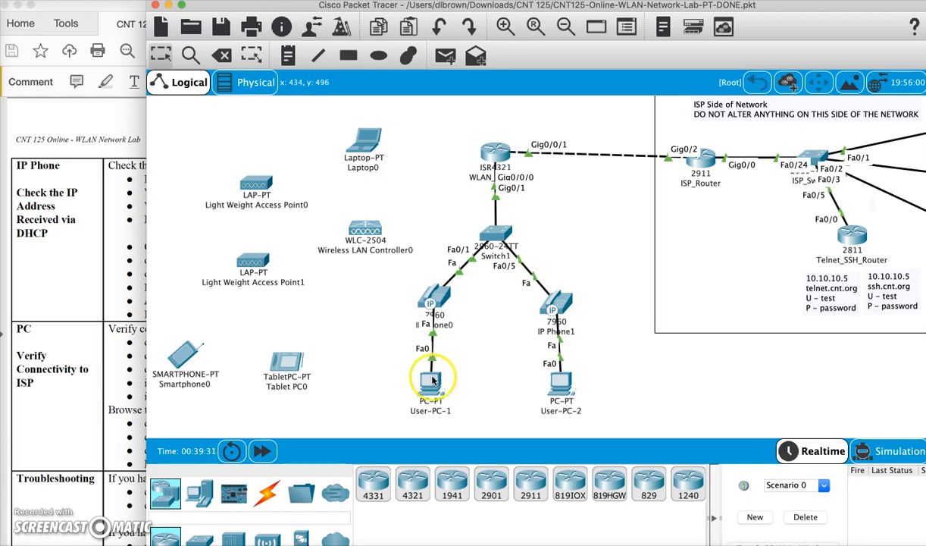
pyautogui.click(544, 179)
pyautogui.press('Return')
pyautogui.press('Return')
pyautogui.press('Return')
pyautogui.press('Return')
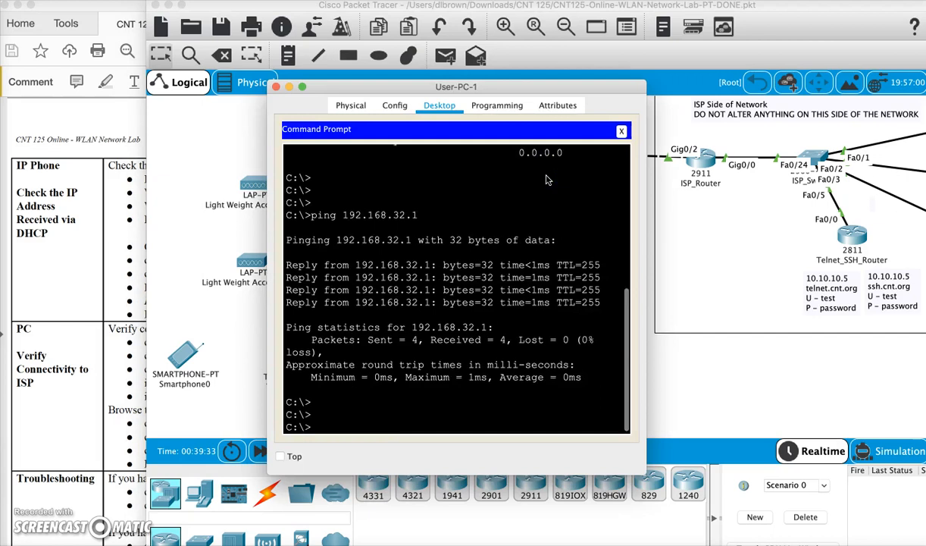
pyautogui.write('ping 192.168.')
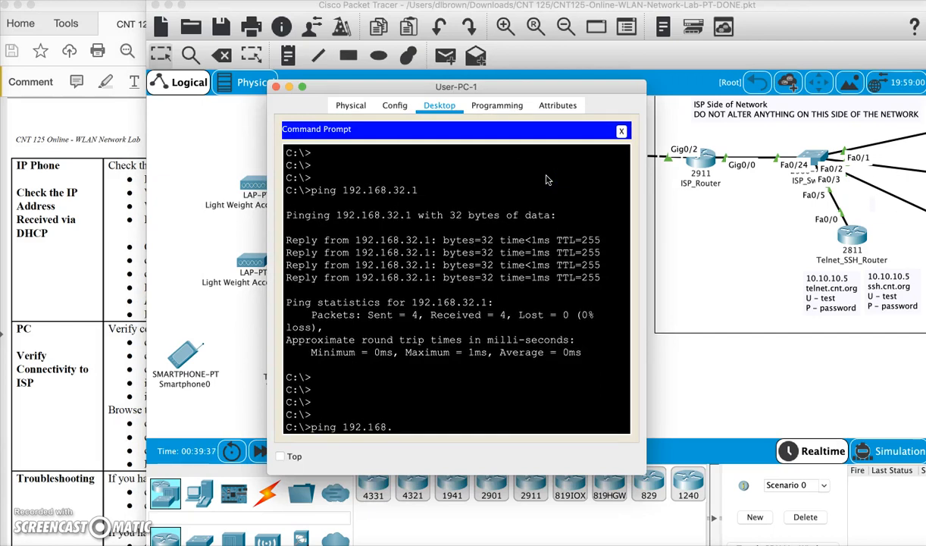
pyautogui.write('32.1')
pyautogui.press('Return')
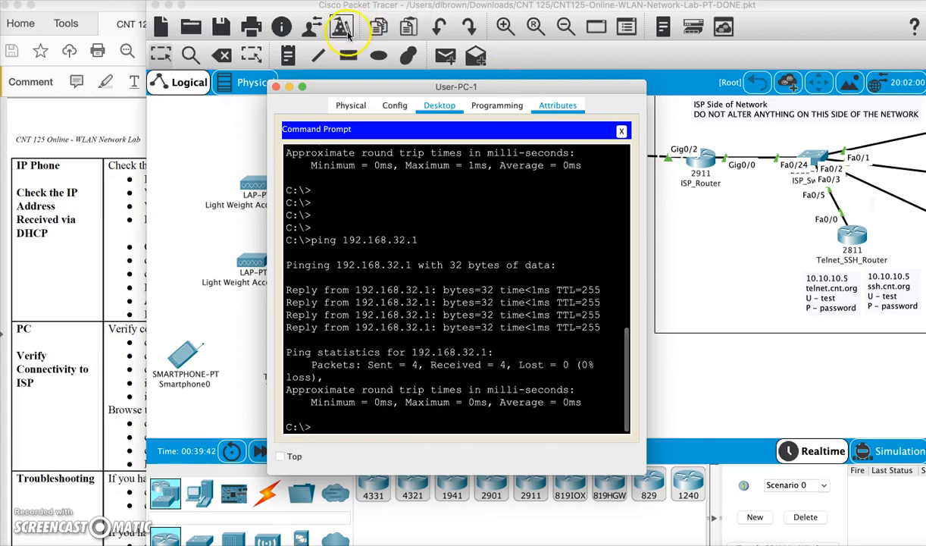
# - Close User-PC-1's window and switch to the lab PDF to read the instructions for verifying PC connectivity to the ISP
pyautogui.click(276, 86)
pyautogui.click(76, 294)
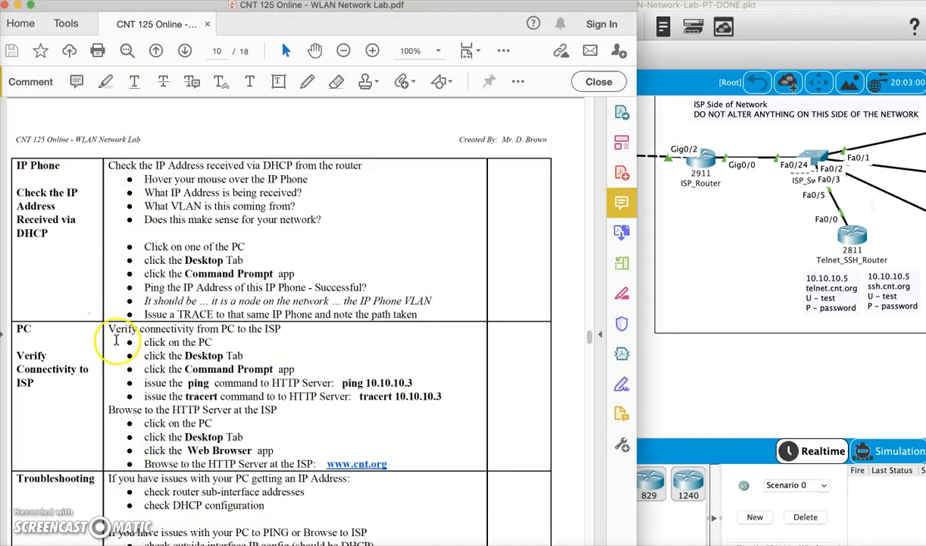
pyautogui.scroll(-4, 116, 340)
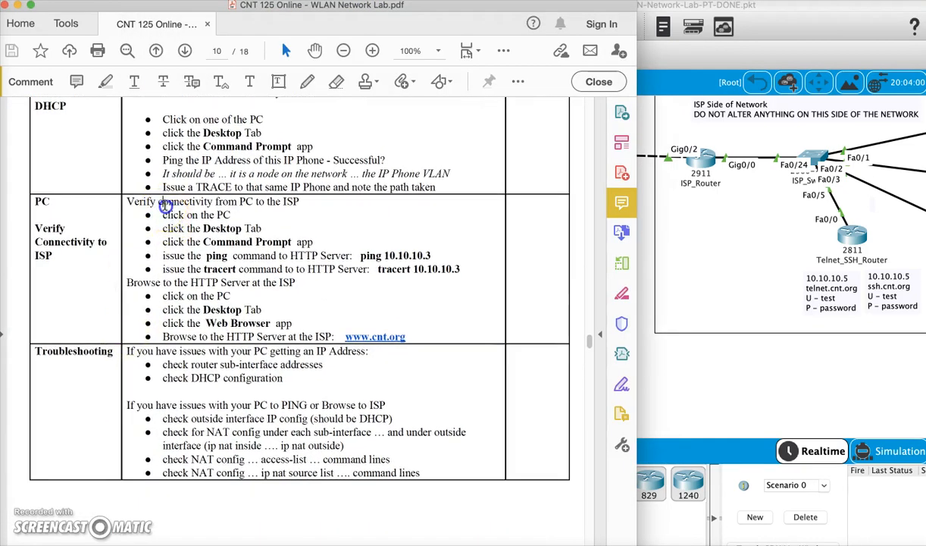
pyautogui.moveTo(164, 204); pyautogui.dragTo(377, 323)
pyautogui.click(670, 373)
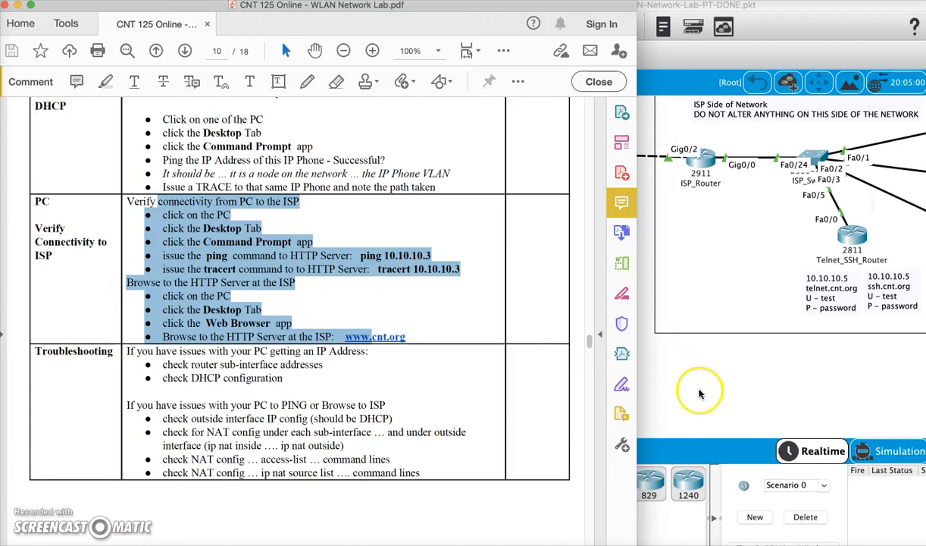
# - Ping the ISP's HTTP server at 10.10.10.3 from User-PC-1's command prompt and examine the replies
pyautogui.click(432, 390)
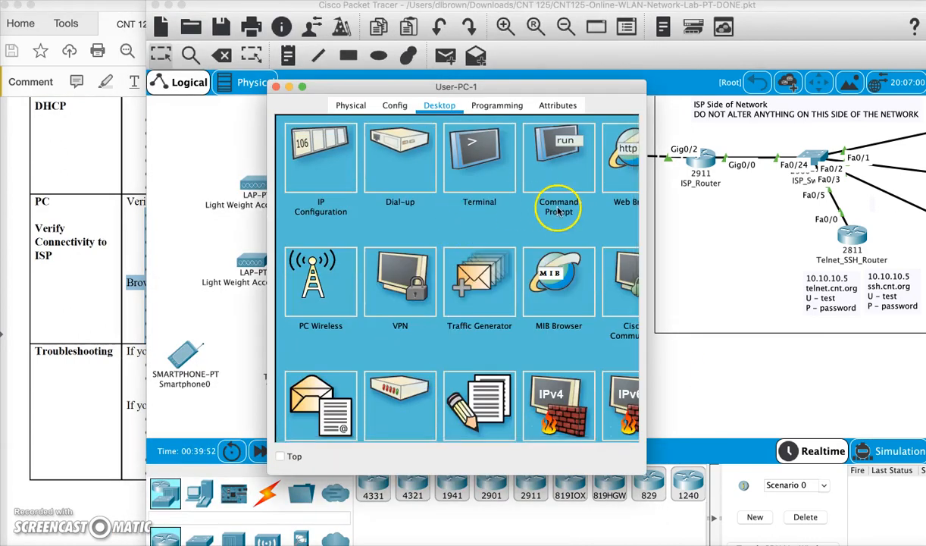
pyautogui.click(558, 211)
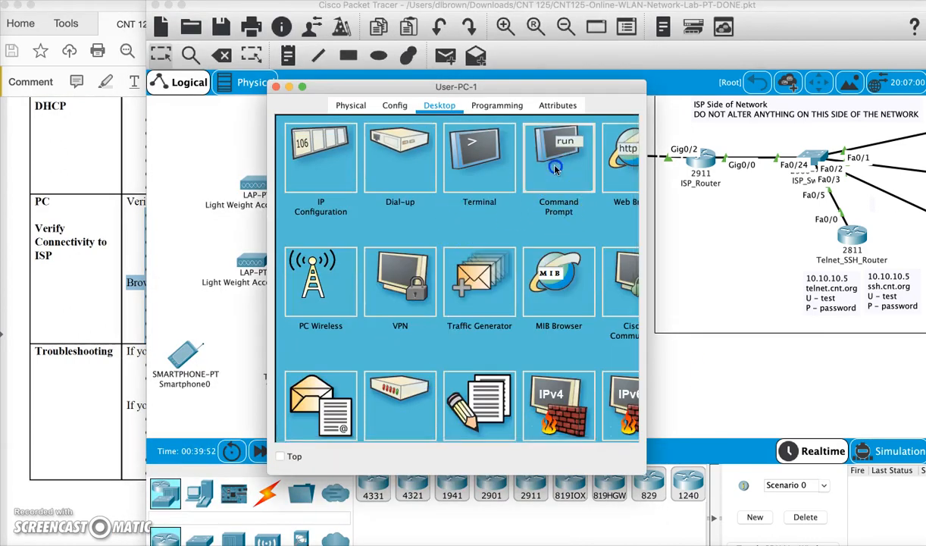
pyautogui.scroll(-10, 554, 263)
pyautogui.press('Return')
pyautogui.press('Return')
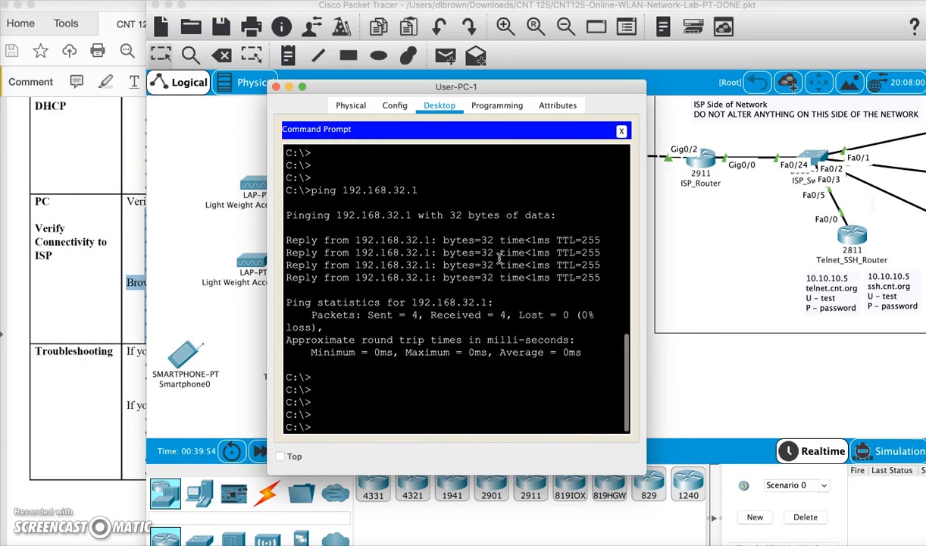
pyautogui.write('ping')
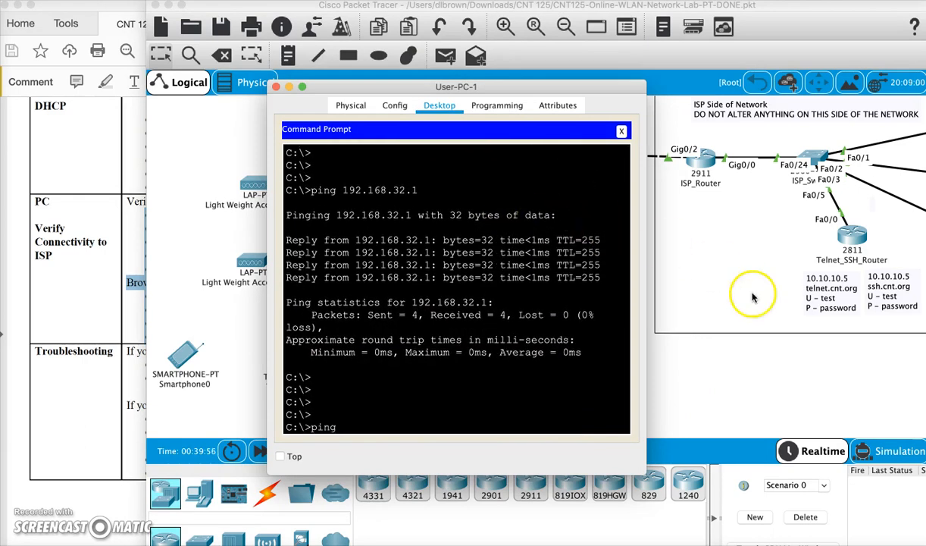
pyautogui.hscroll(5, 720, 250)
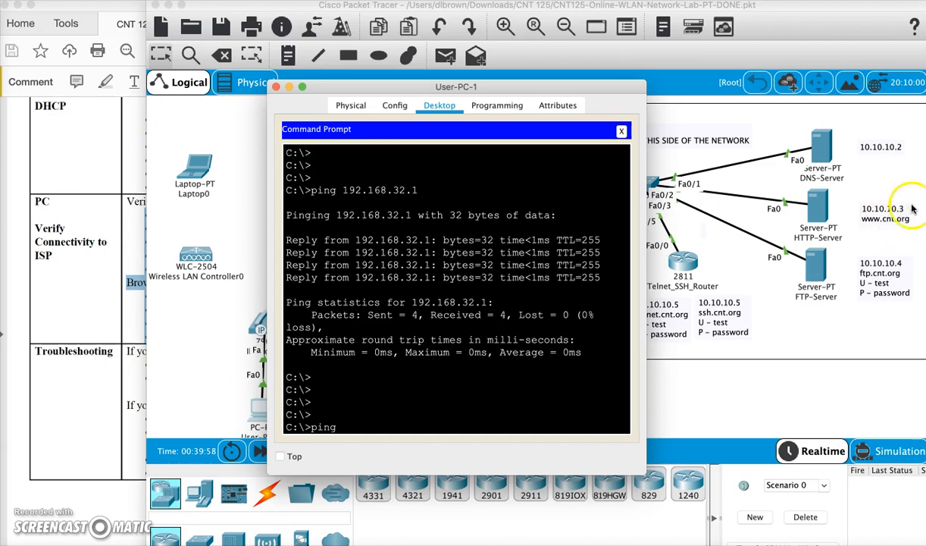
pyautogui.write('102.1')
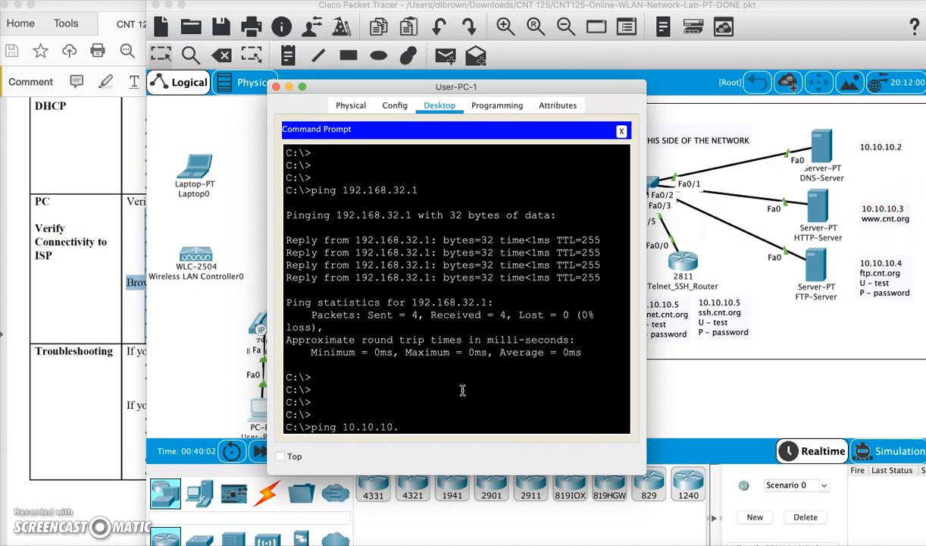
pyautogui.write('.10.3')
pyautogui.press('Return')
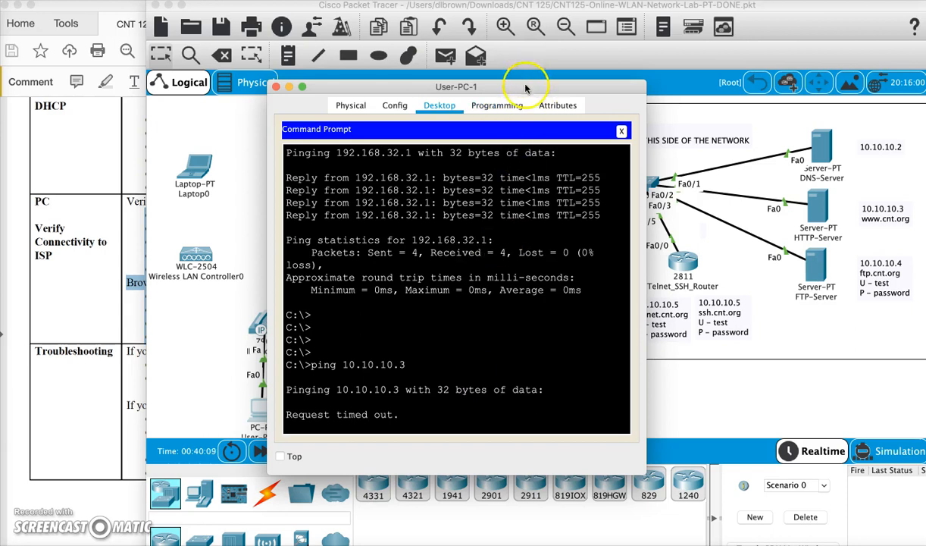
pyautogui.moveTo(504, 85); pyautogui.dragTo(463, 63)
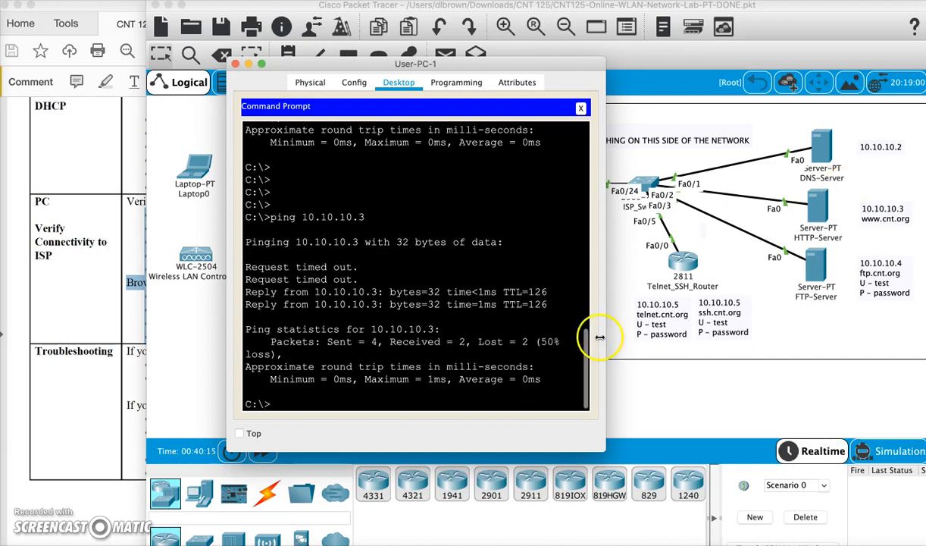
pyautogui.moveTo(547, 304); pyautogui.dragTo(204, 297)
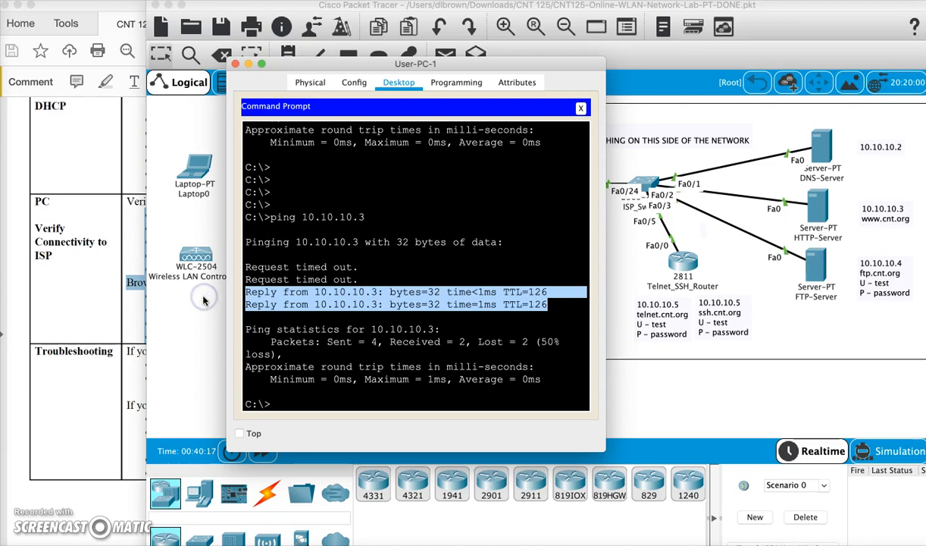
# - Repeat the ping to the ISP's HTTP server at 10.10.10.3 from User-PC-1's command prompt
pyautogui.press('Up')
pyautogui.press('Return')
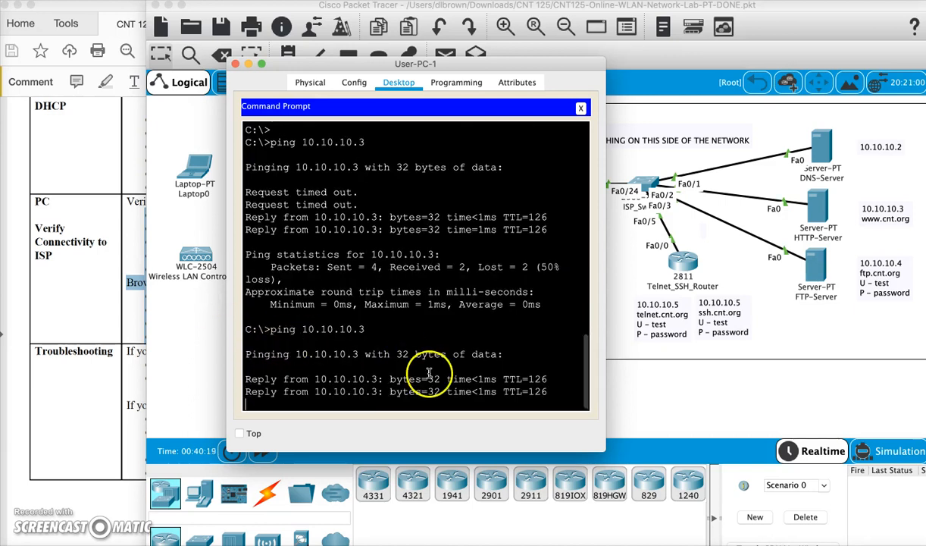
pyautogui.moveTo(547, 391); pyautogui.dragTo(272, 353)
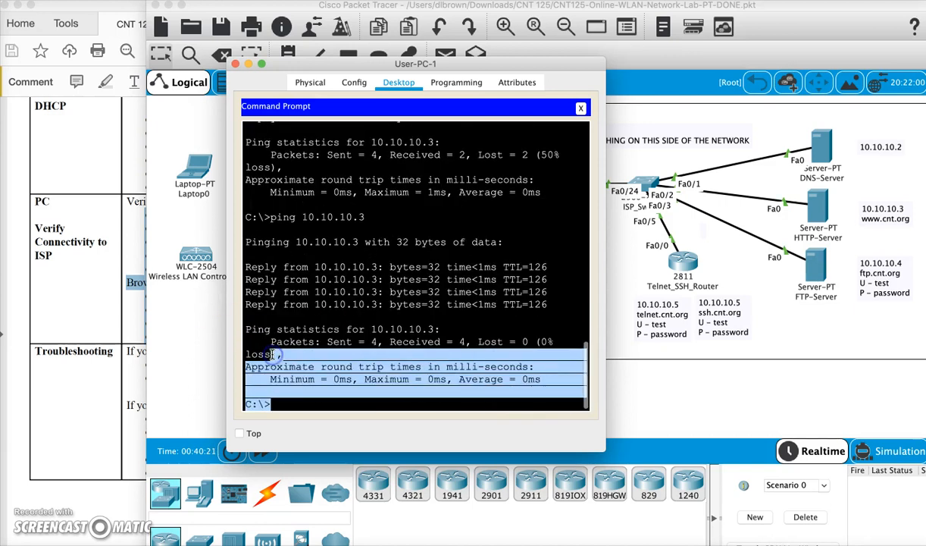
pyautogui.click(282, 406)
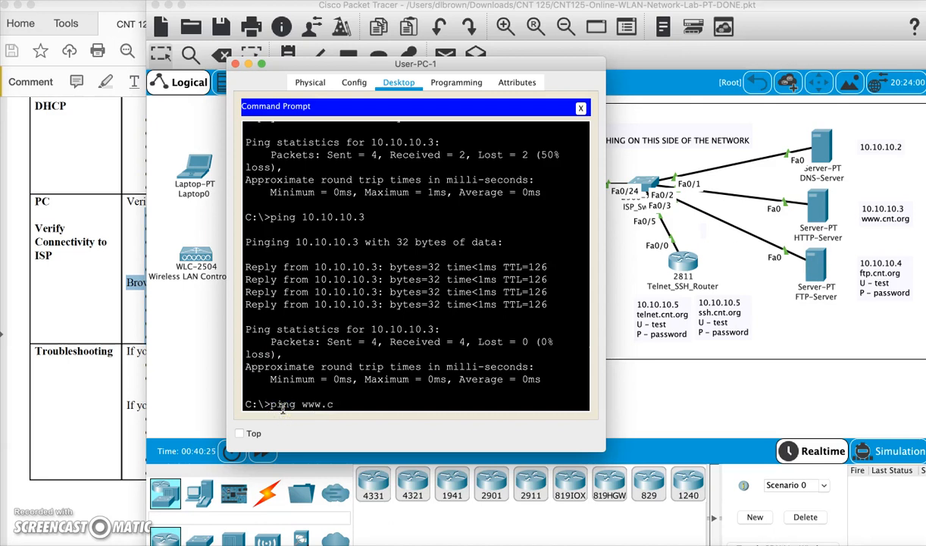
pyautogui.write('ping www.cnt.org')
pyautogui.press('Return')
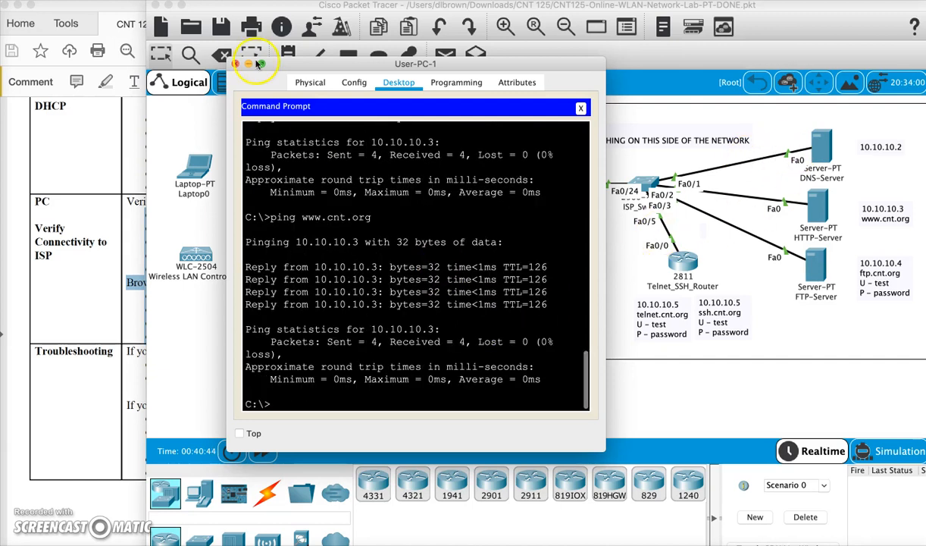
pyautogui.click(580, 107)
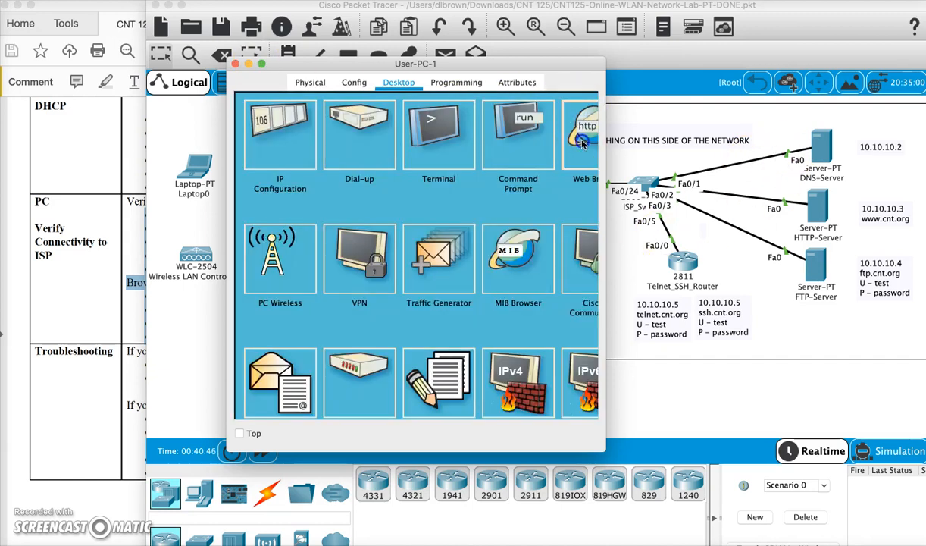
pyautogui.click(569, 136)
pyautogui.click(348, 127)
pyautogui.write('ww')
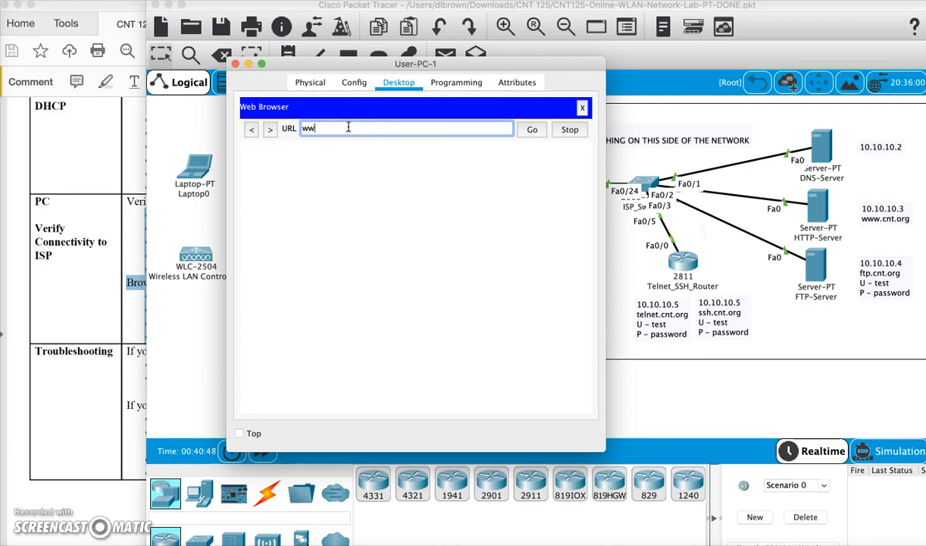
pyautogui.write('w.cnt.org')
pyautogui.press('Return')
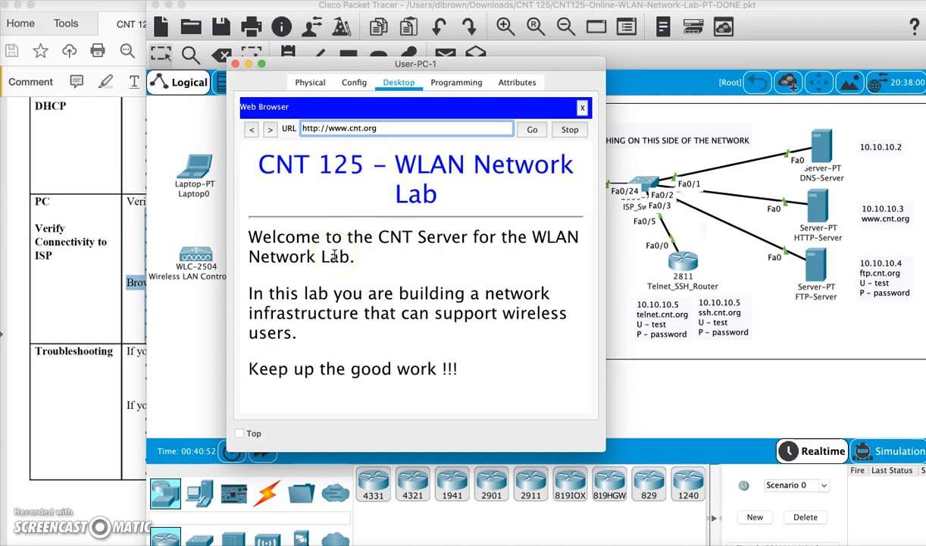
# - Consult the lab PDF's ISP connectivity instructions, return to Packet Tracer and close User-PC-1's window
pyautogui.click(94, 322)
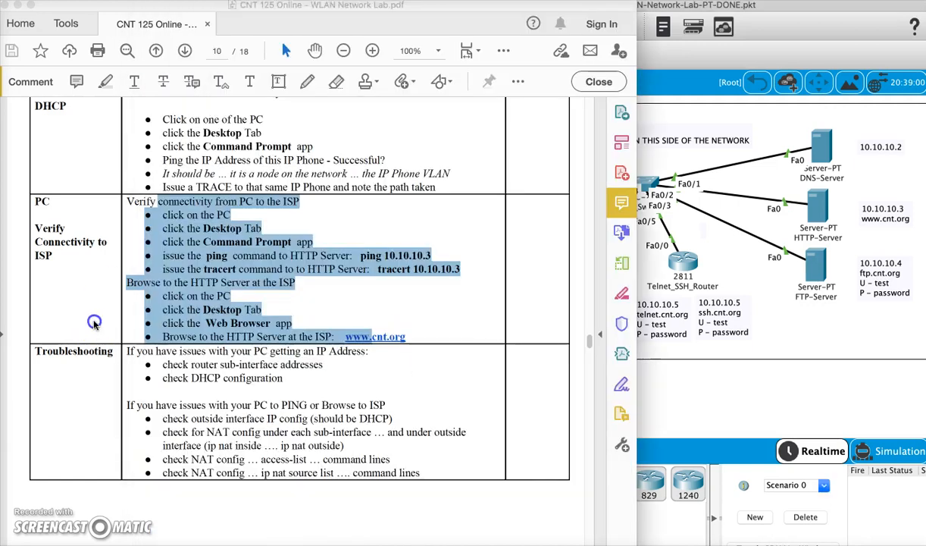
pyautogui.click(669, 402)
pyautogui.click(262, 407)
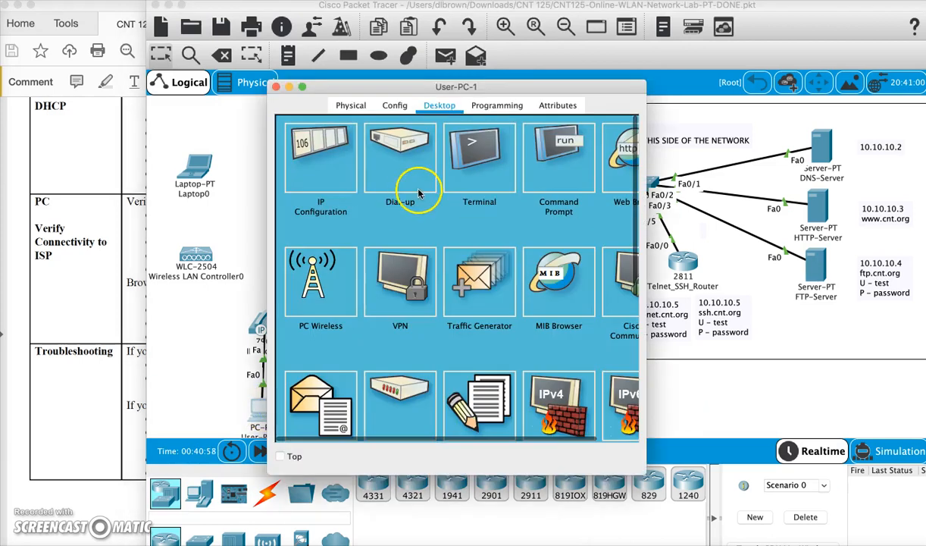
pyautogui.click(277, 87)
# - Open WLAN_Router's command line and examine the default-router, option 150 and dns-server lines of the PC and VOICE DHCP pools
pyautogui.click(327, 173)
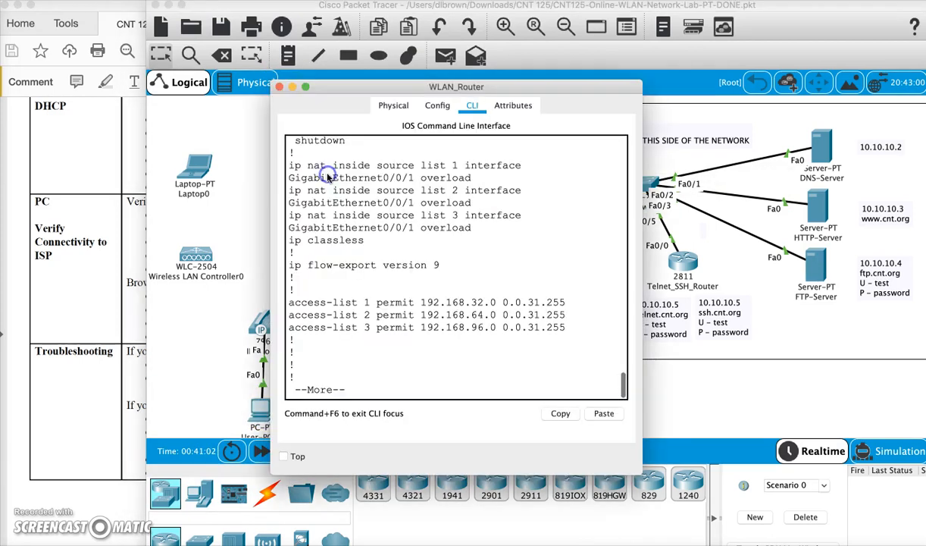
pyautogui.scroll(15, 515, 265)
pyautogui.scroll(10, 514, 265)
pyautogui.scroll(-2, 514, 266)
pyautogui.click(434, 247)
pyautogui.moveTo(435, 247); pyautogui.dragTo(288, 241)
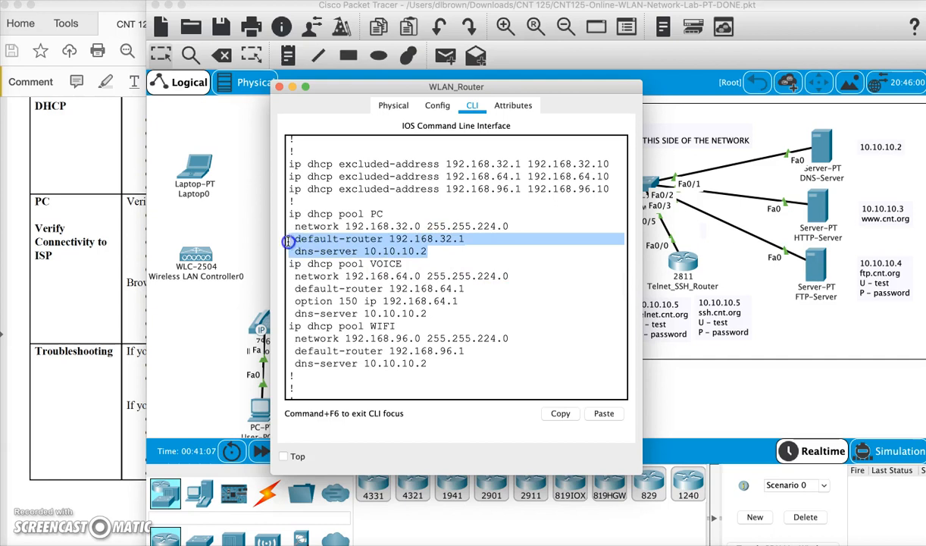
pyautogui.moveTo(426, 313); pyautogui.dragTo(288, 304)
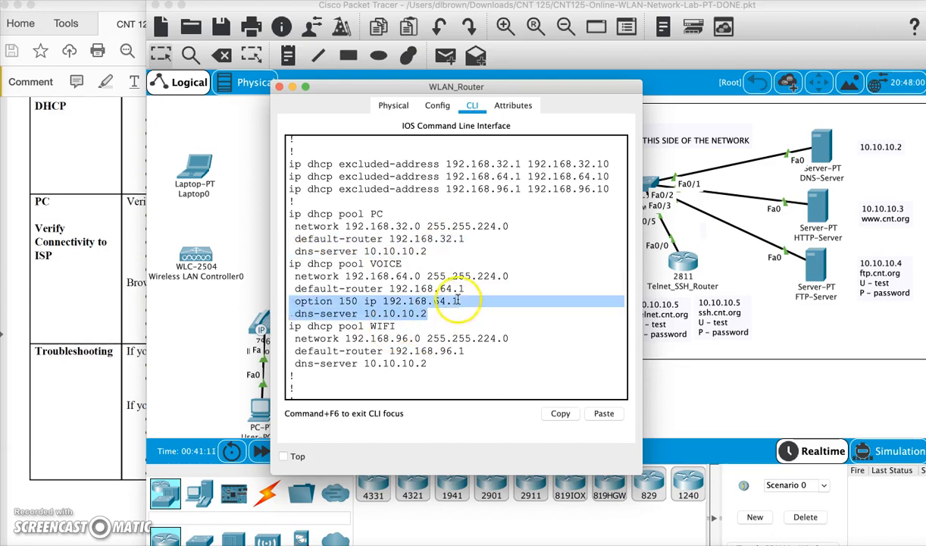
pyautogui.moveTo(464, 289); pyautogui.dragTo(267, 293)
pyautogui.moveTo(426, 313); pyautogui.dragTo(290, 313)
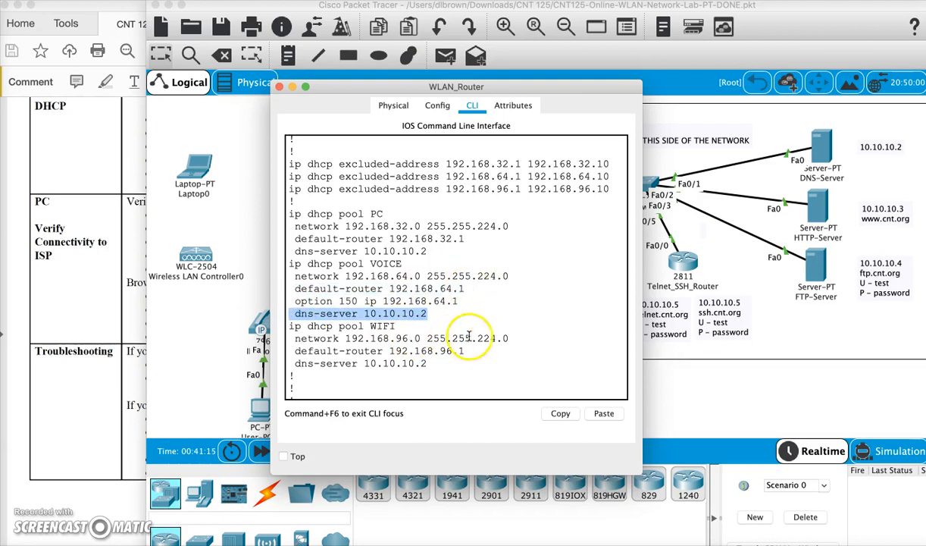
# - Widen the WLAN_Router window and examine the networks and wildcard masks in the three access-list permit lines
pyautogui.scroll(-10, 485, 339)
pyautogui.scroll(-10, 494, 339)
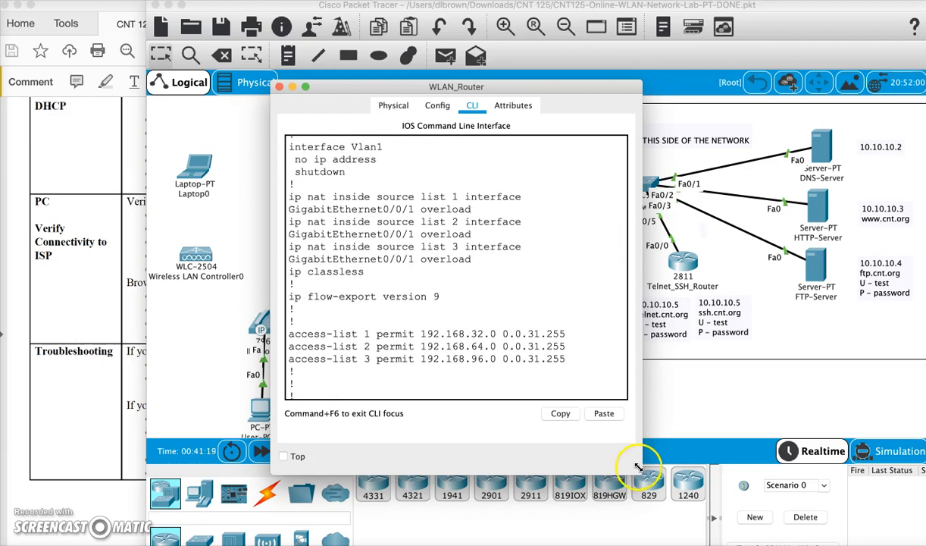
pyautogui.moveTo(641, 457); pyautogui.dragTo(800, 457)
pyautogui.moveTo(565, 328); pyautogui.dragTo(287, 305)
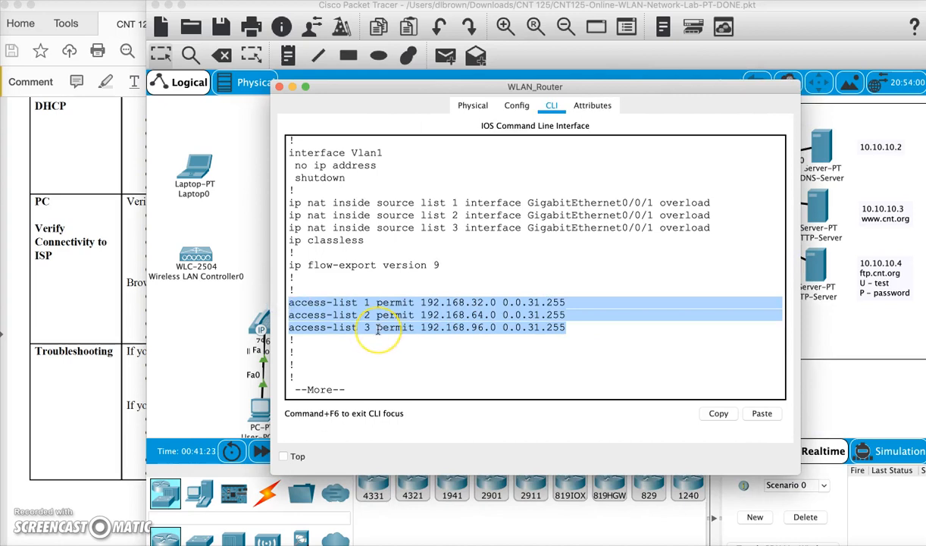
pyautogui.click(473, 302)
pyautogui.moveTo(472, 302); pyautogui.dragTo(574, 301)
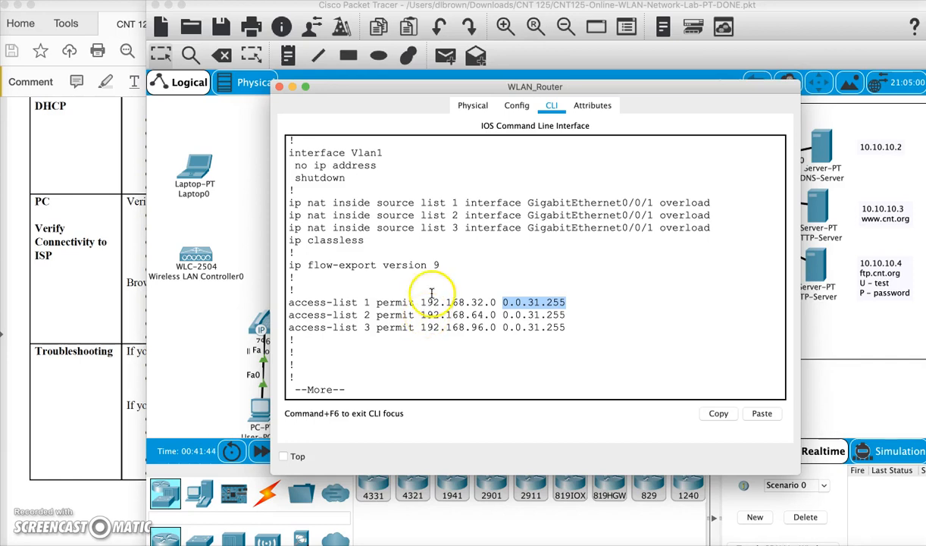
# - Examine the outgoing interface and overload option in the three ip nat inside source list lines
pyautogui.moveTo(287, 203); pyautogui.dragTo(737, 228)
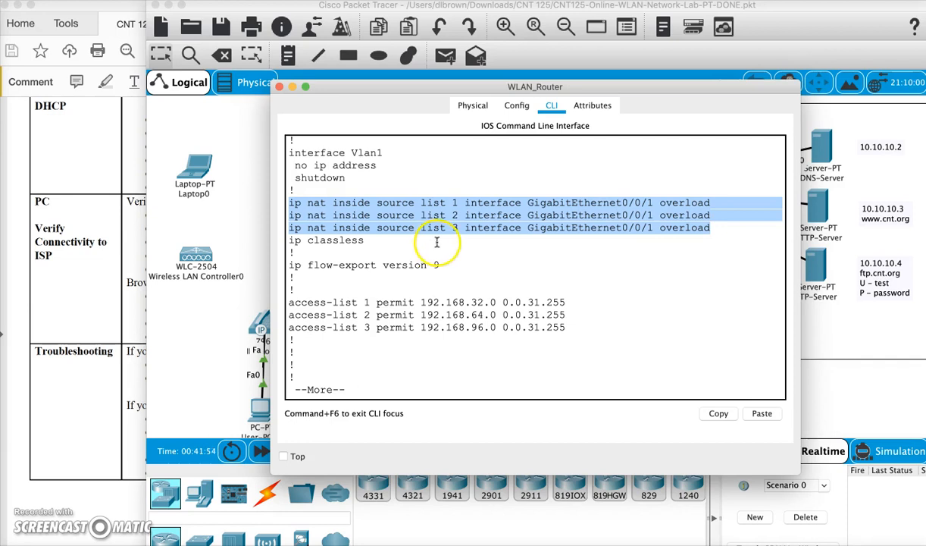
pyautogui.click(648, 202)
pyautogui.moveTo(657, 202); pyautogui.dragTo(658, 203)
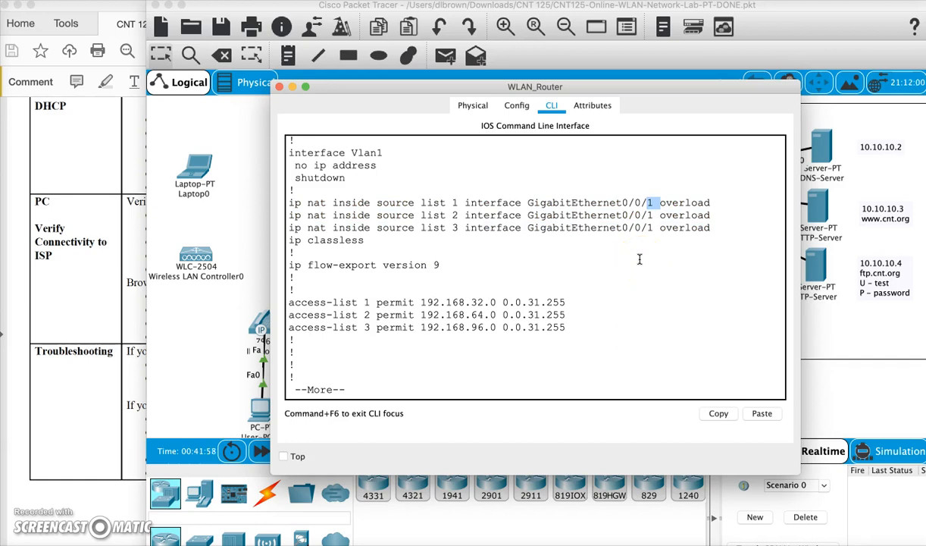
pyautogui.moveTo(705, 202); pyautogui.dragTo(286, 204)
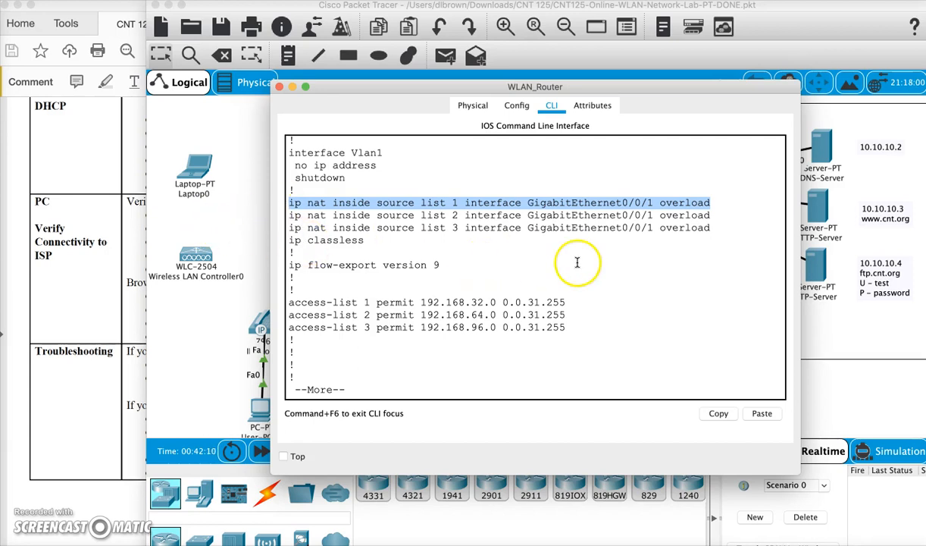
# - Check the running configuration for ip nat inside on the VLAN sub-interfaces and ip nat outside on GigabitEthernet0/0/1
pyautogui.scroll(10, 612, 291)
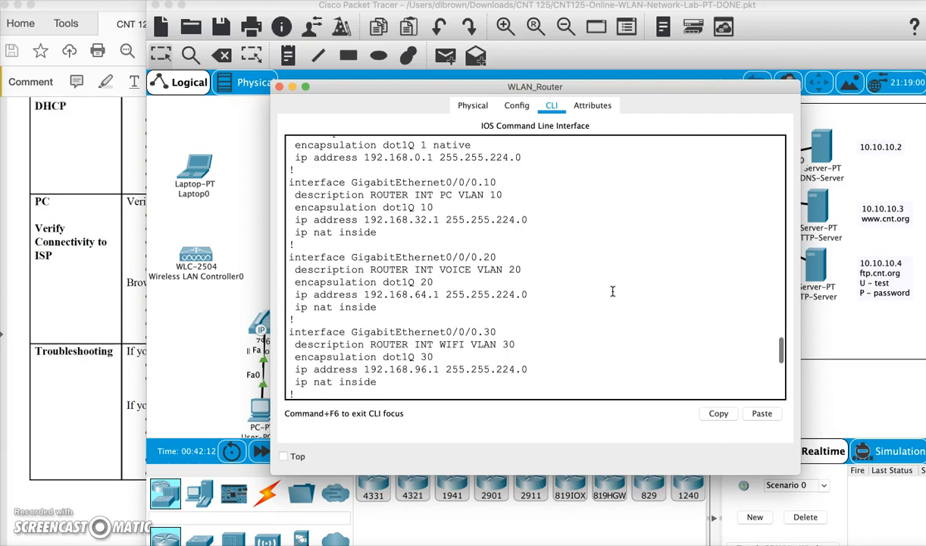
pyautogui.moveTo(530, 294); pyautogui.dragTo(372, 306)
pyautogui.scroll(-2, 381, 306)
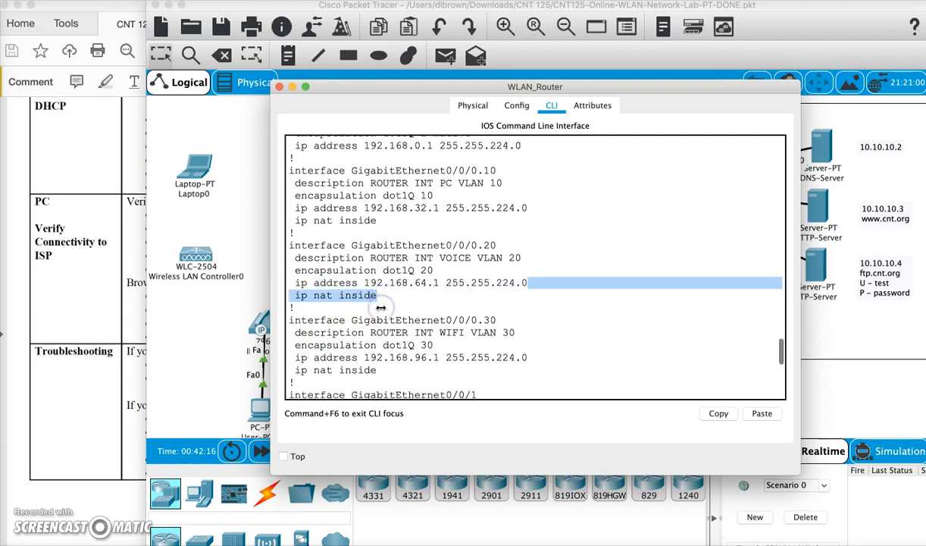
pyautogui.moveTo(291, 332); pyautogui.dragTo(405, 334)
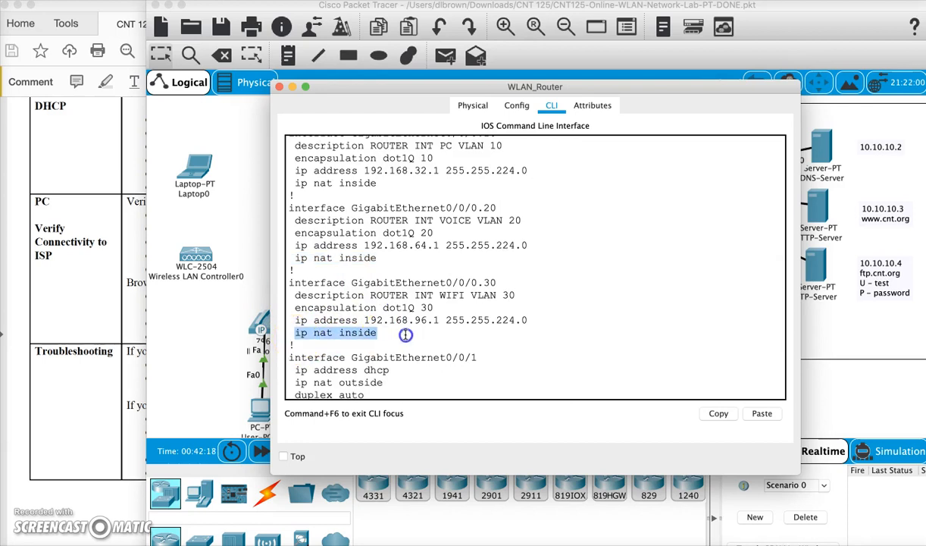
pyautogui.scroll(-5, 405, 334)
pyautogui.moveTo(385, 260); pyautogui.dragTo(301, 260)
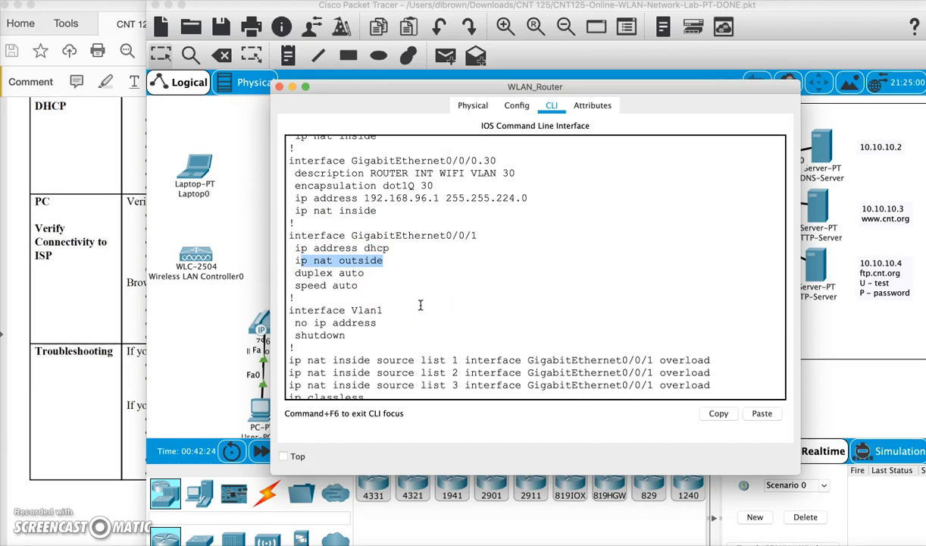
# - Switch to the lab PDF and review the PC-to-ISP connectivity and Troubleshooting sections
pyautogui.click(106, 244)
pyautogui.moveTo(162, 215); pyautogui.dragTo(366, 335)
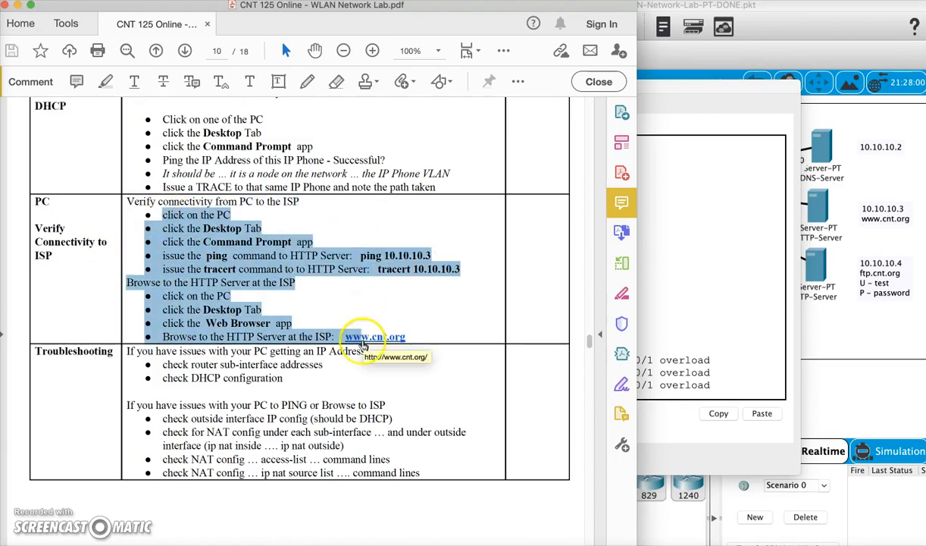
pyautogui.scroll(-3, 317, 405)
pyautogui.moveTo(154, 269); pyautogui.dragTo(366, 357)
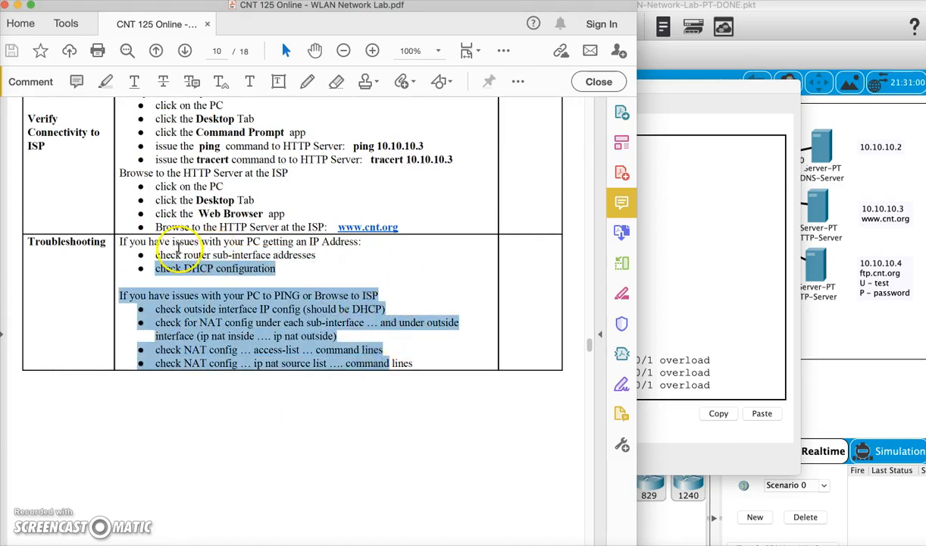
pyautogui.click(180, 247)
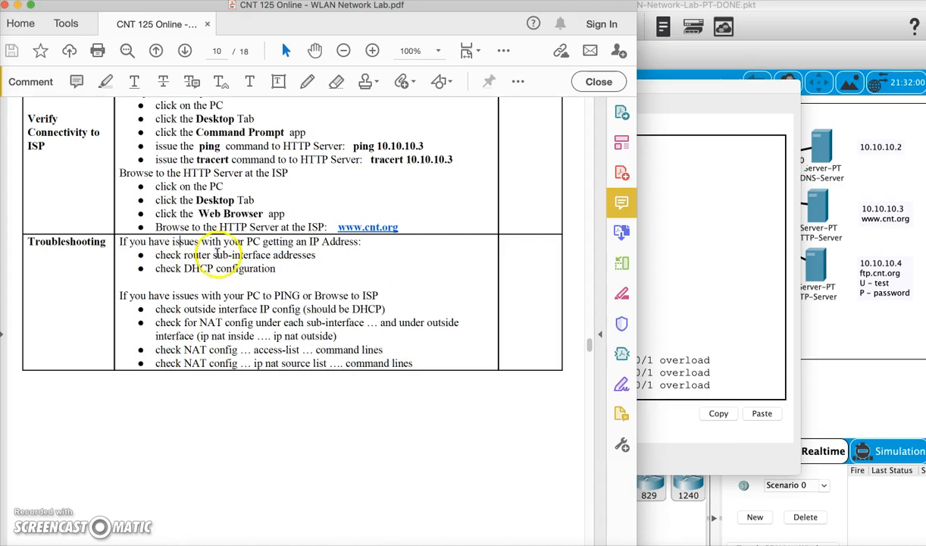
# - Return to the WLAN_Router window in Packet Tracer and close it
pyautogui.click(703, 271)
pyautogui.click(578, 229)
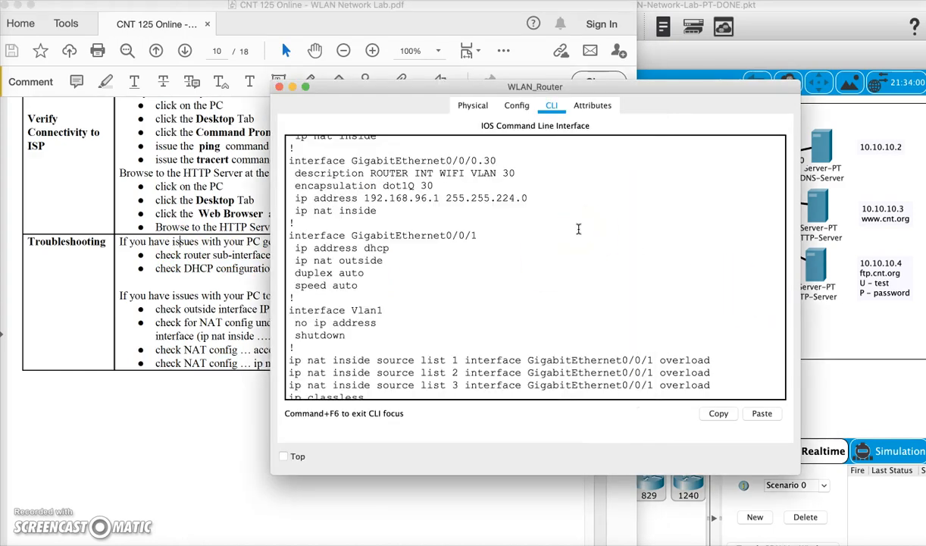
pyautogui.click(279, 87)
# - Switch to the lab PDF and read the Part 6 instructions on Wireless Controller connection and configuration
pyautogui.click(110, 415)
pyautogui.scroll(-1, 227, 422)
pyautogui.scroll(-5, 227, 422)
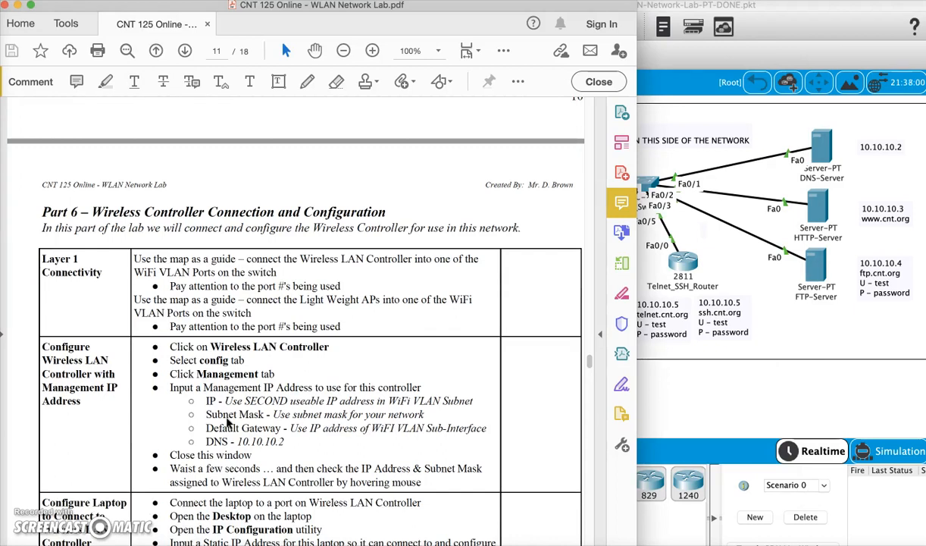
# - Switch back to Packet Tracer and view the Wireless LAN Controller, Light Weight Access Points and Switch1 on the topology
pyautogui.click(671, 388)
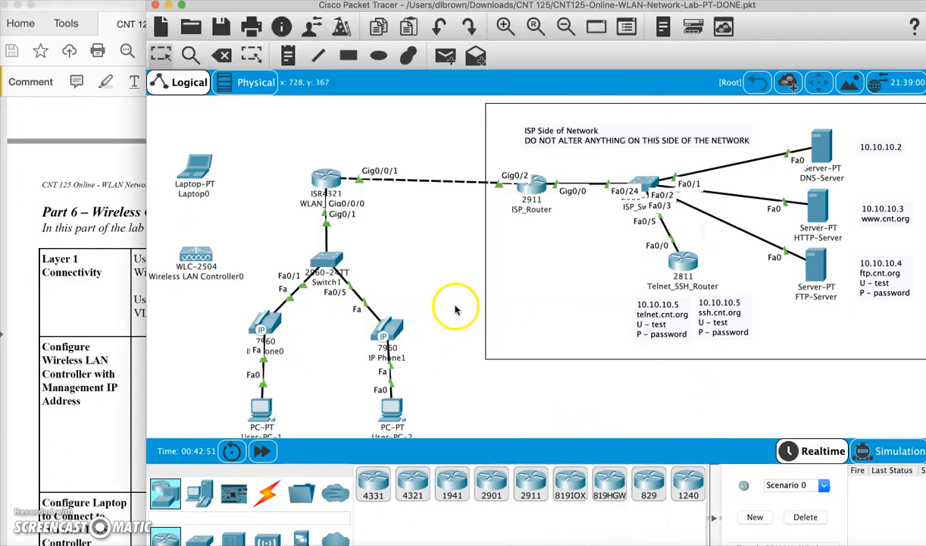
pyautogui.hscroll(-5, 455, 292)
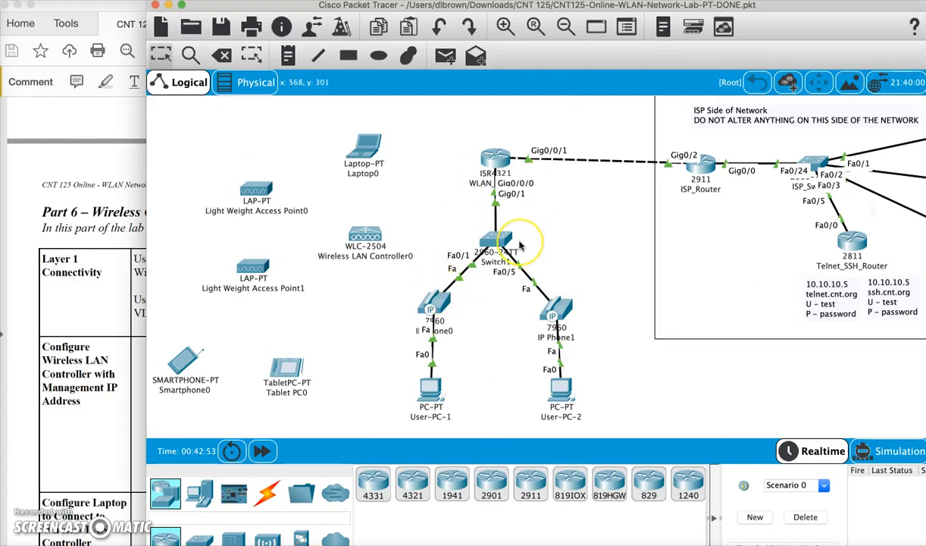
pyautogui.moveTo(519, 244)
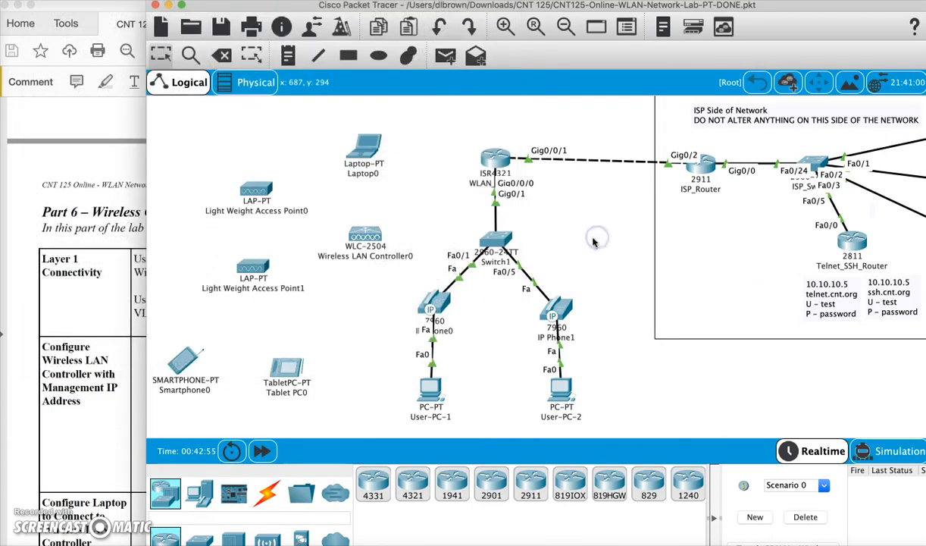